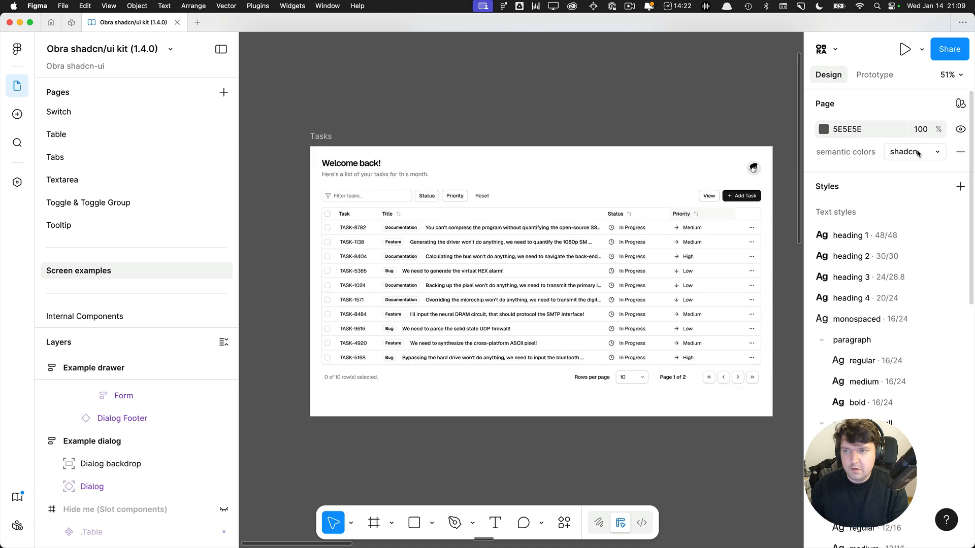
# Preview the page's semantic colors in shadcn-dark mode and switch them back to shadcn
pyautogui.click(914, 152)
pyautogui.click(896, 167)
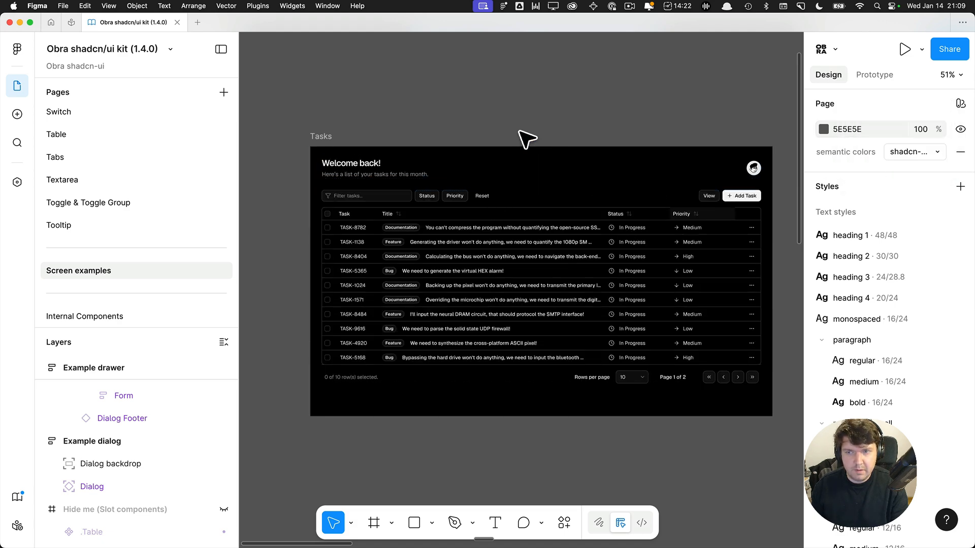
pyautogui.hscroll(-2, 528, 137)
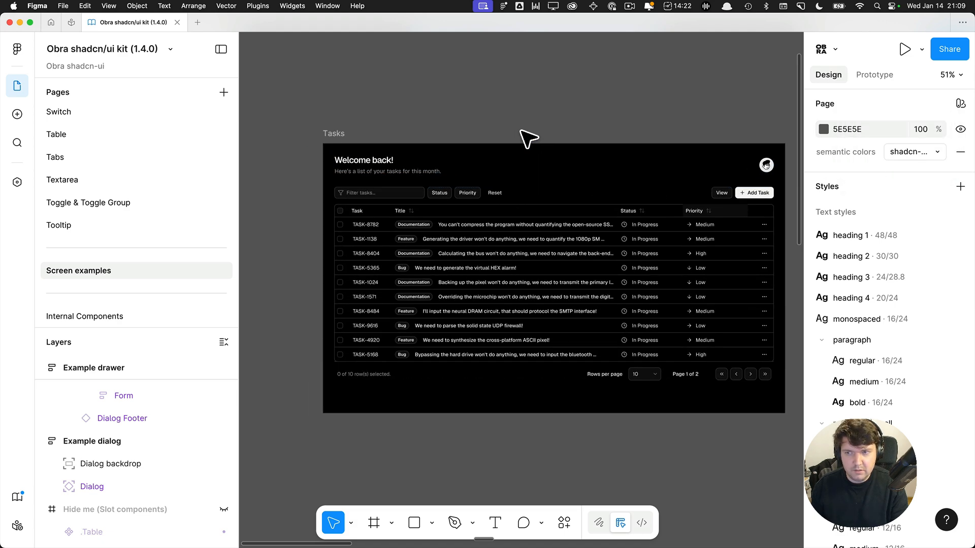
pyautogui.click(914, 152)
pyautogui.click(912, 137)
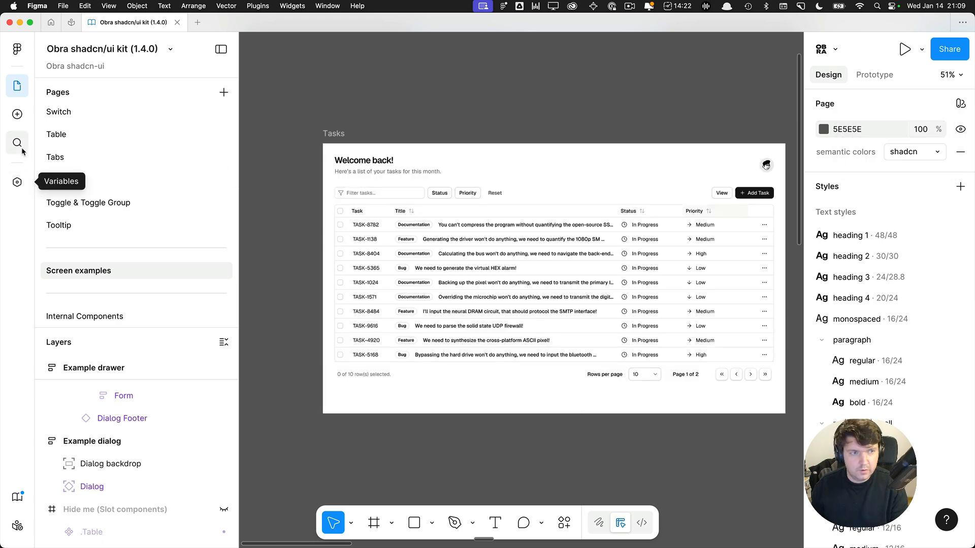
# Add a mode carrying the shadcn-dark values to the semantic colors collection and name it custom-theme
pyautogui.click(17, 182)
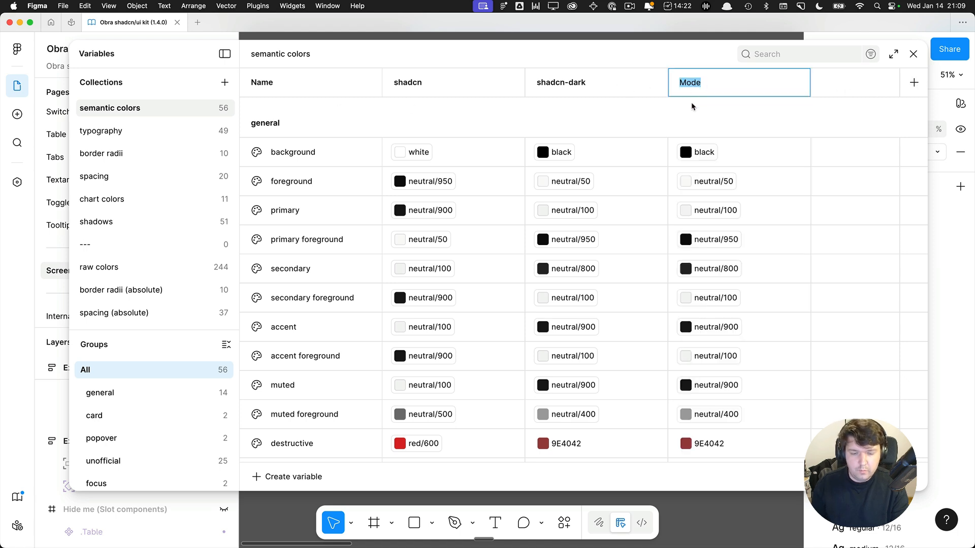
pyautogui.write('custom-theme')
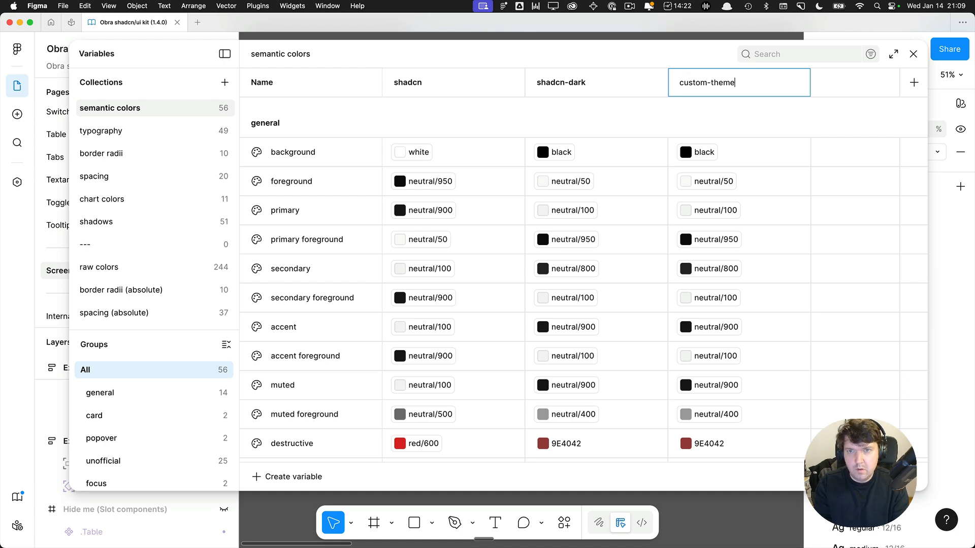
pyautogui.press('Return')
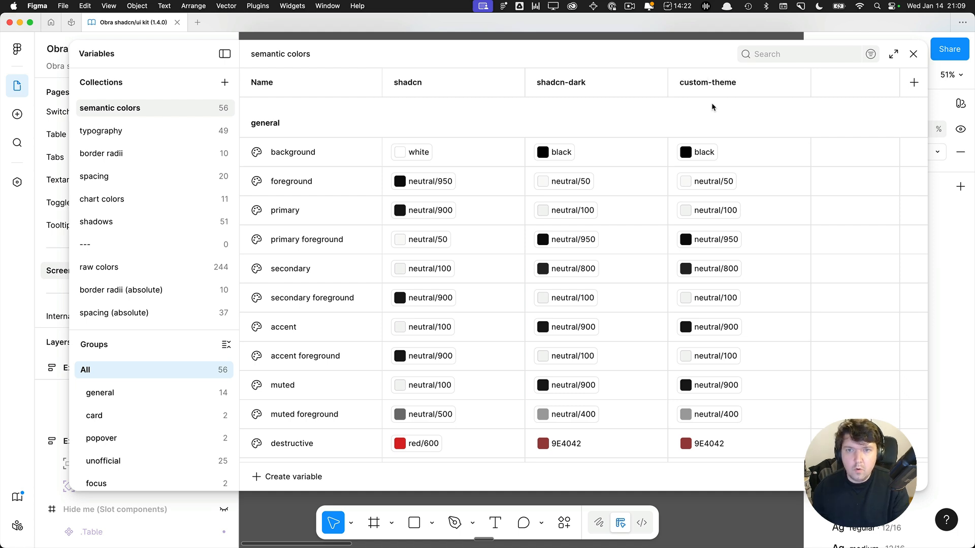
pyautogui.doubleClick(417, 82)
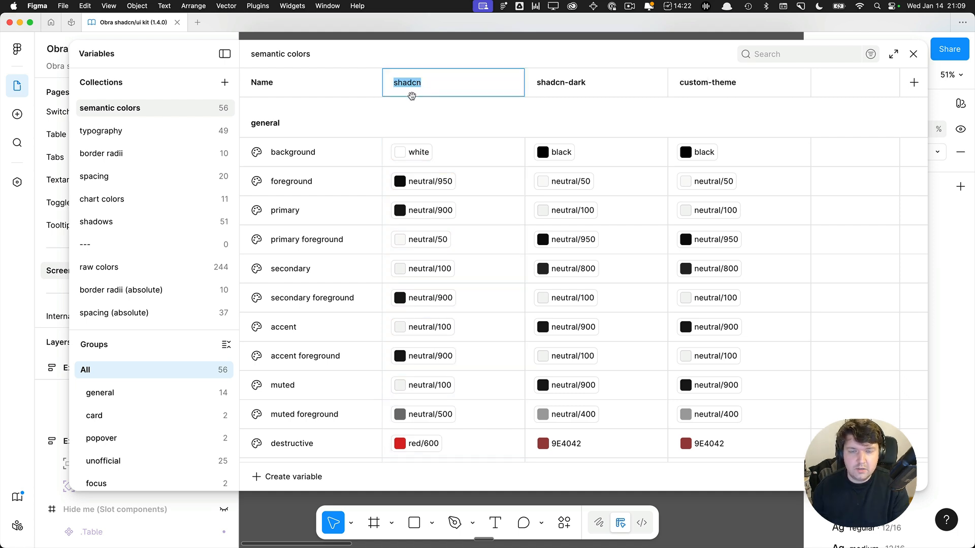
pyautogui.click(461, 110)
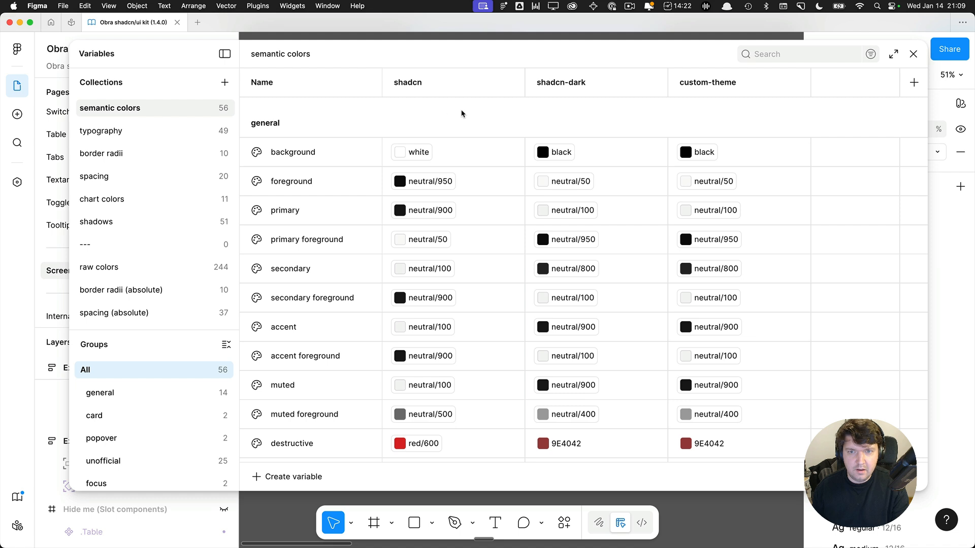
# In the custom-theme mode, set foreground to slate/50, primary to slate/100 and primary foreground to slate/950
pyautogui.click(715, 83)
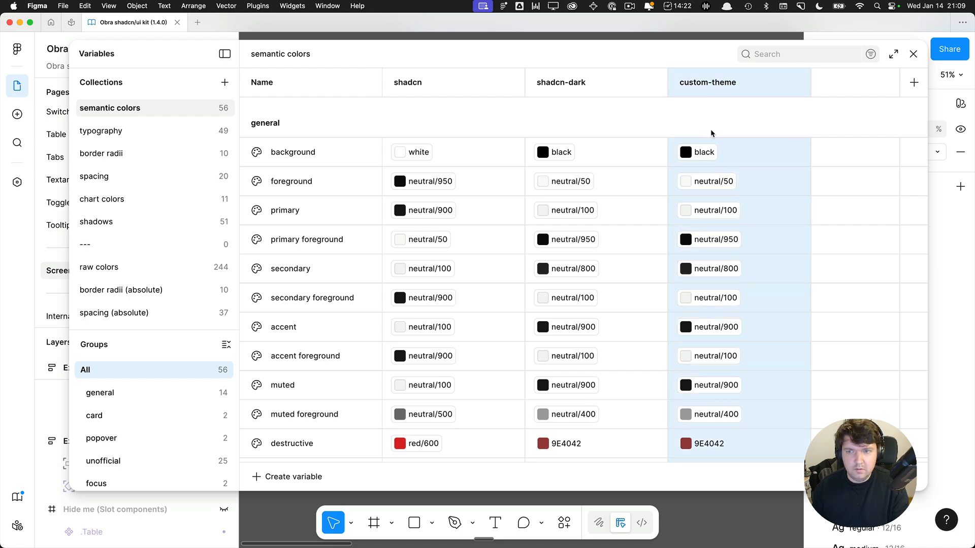
pyautogui.click(719, 180)
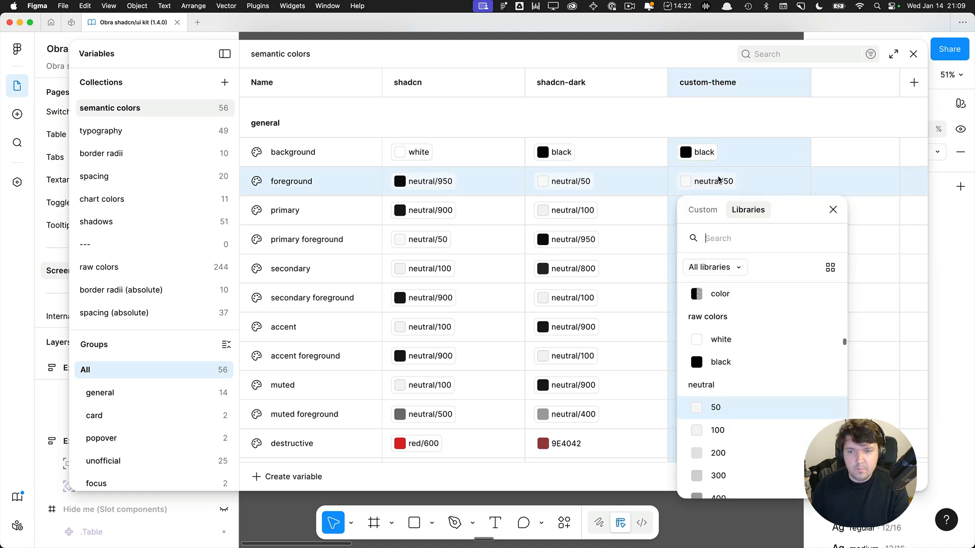
pyautogui.write('slate')
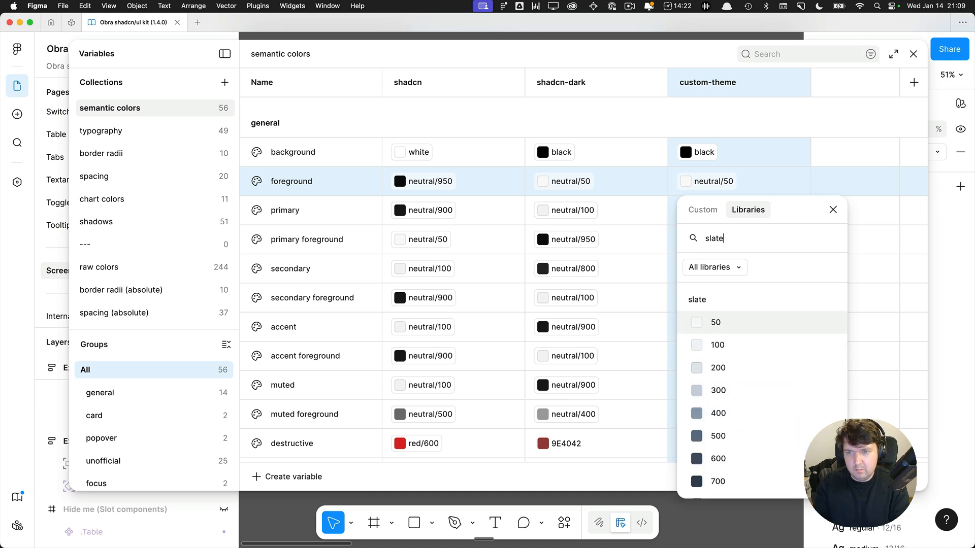
pyautogui.press('Return')
pyautogui.click(717, 212)
pyautogui.write('sla')
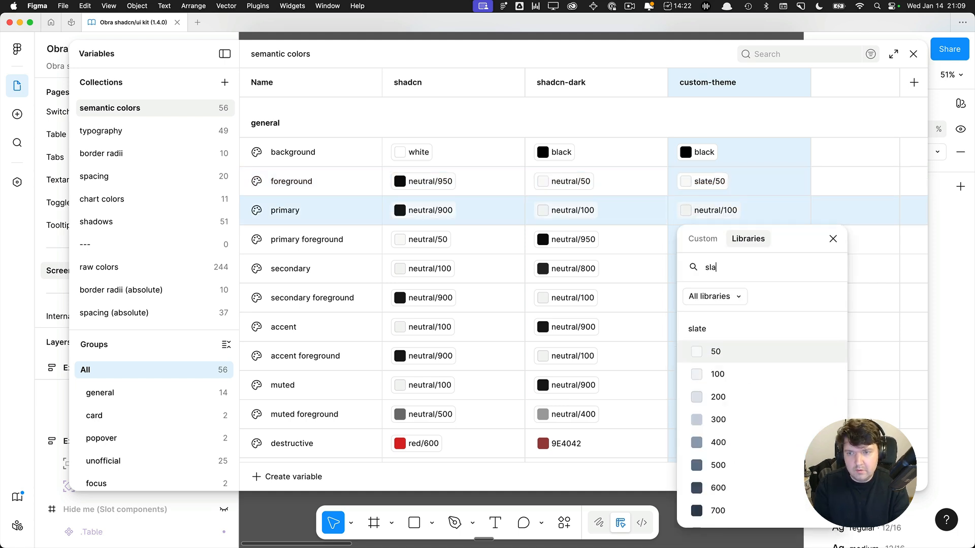
pyautogui.write('te 100')
pyautogui.press('Return')
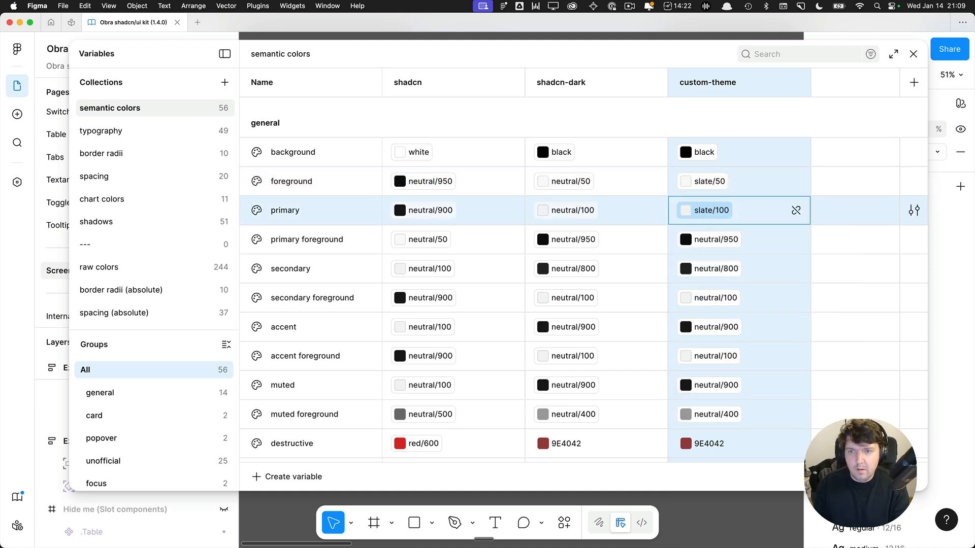
pyautogui.click(717, 239)
pyautogui.write('sla')
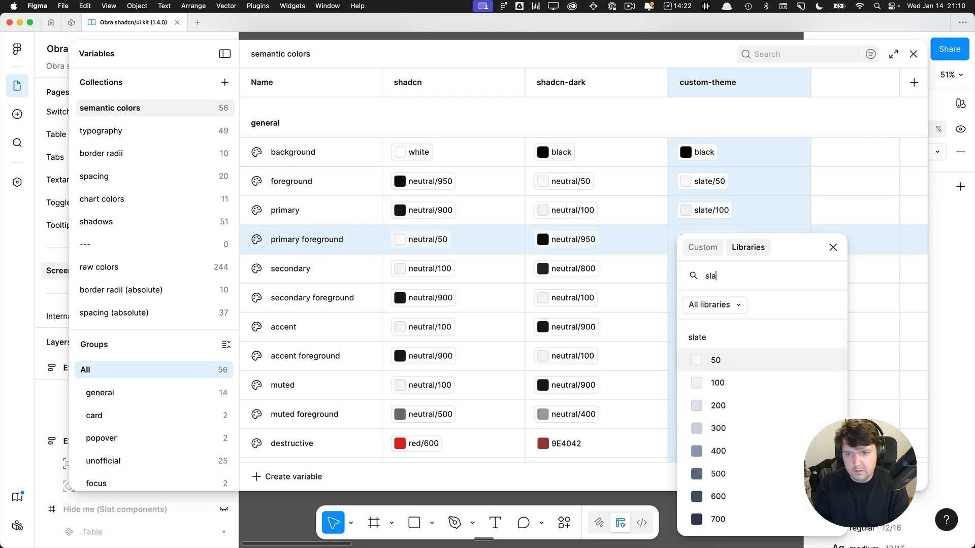
pyautogui.write('te 950')
pyautogui.press('Return')
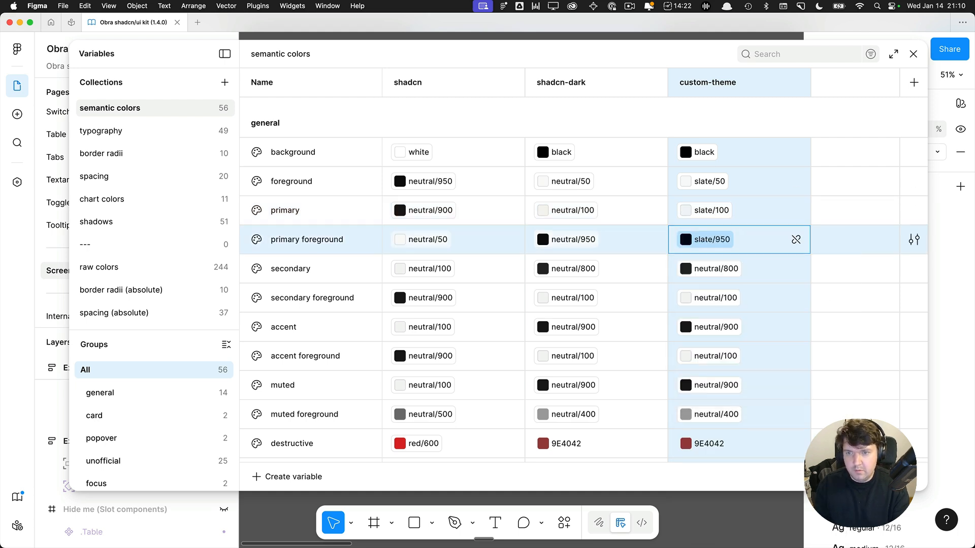
# In custom-theme, set secondary to slate/800, secondary and accent foregrounds to slate/100, accent and muted to slate/900, and muted foreground to slate/400
pyautogui.click(711, 271)
pyautogui.write('slate 10')
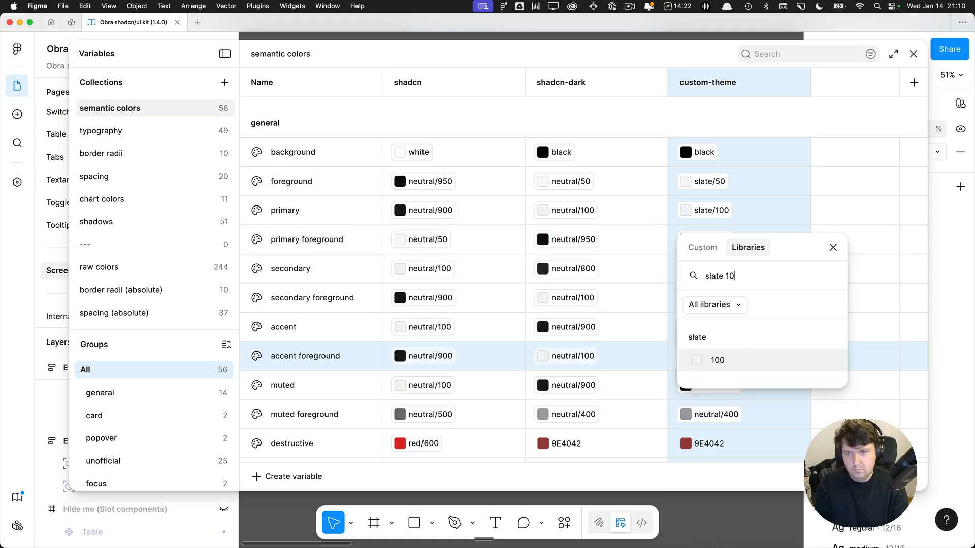
pyautogui.press('Return')
pyautogui.scroll(-2, 584, 305)
pyautogui.click(711, 323)
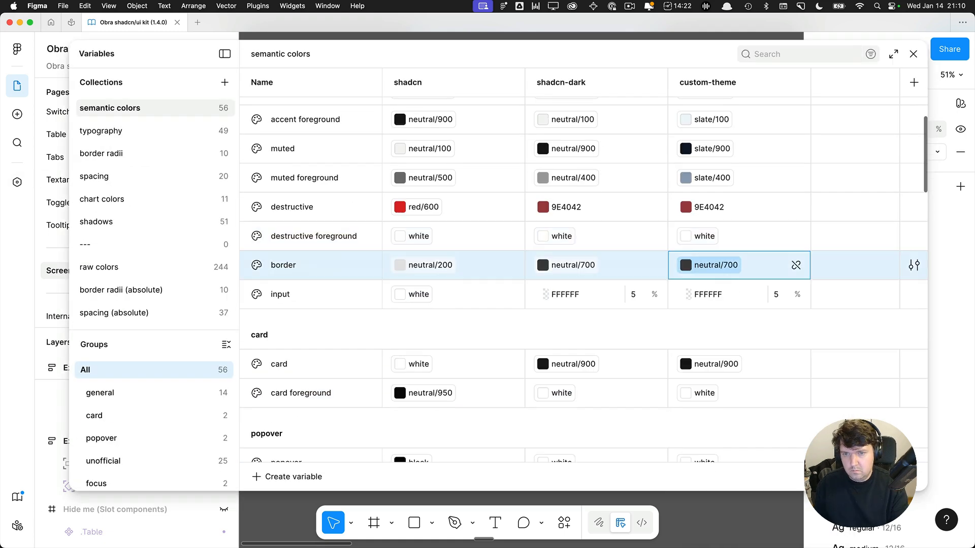
# Replace custom-theme's neutral shades with matching slate shades from border through ring, including border 4 as slate/600, border 5 as slate/500 and ring as slate/700
pyautogui.click(709, 265)
pyautogui.scroll(-2, 710, 254)
pyautogui.click(710, 249)
pyautogui.write('s')
pyautogui.scroll(-3, 710, 254)
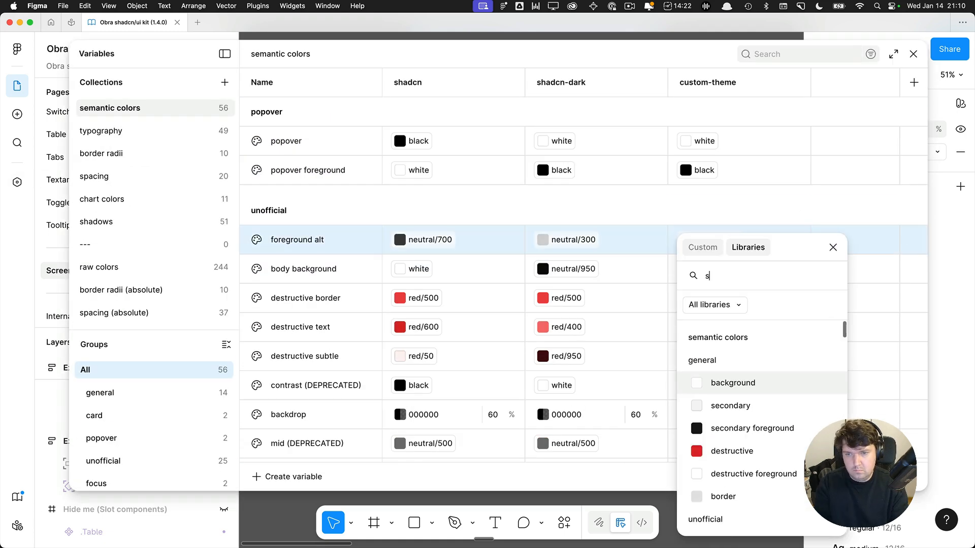
pyautogui.write('sl 9')
pyautogui.press('Return')
pyautogui.click(708, 249)
pyautogui.scroll(-2, 709, 249)
pyautogui.click(709, 233)
pyautogui.write('sl 50')
# In custom-theme, set sidebar to slate/950, its foreground to slate/300, accent to slate/900, accent foreground to slate/100, primary to slate/50 and primary foreground to slate/900
pyautogui.write('s')
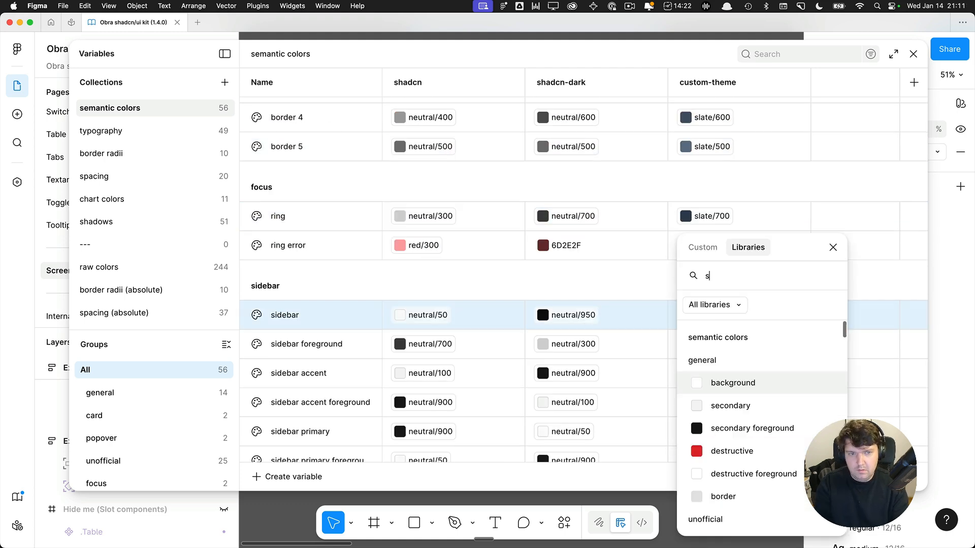
pyautogui.click(710, 279)
pyautogui.write('sl 3')
pyautogui.press('Return')
pyautogui.click(710, 272)
pyautogui.click(710, 301)
pyautogui.click(703, 331)
pyautogui.click(710, 359)
pyautogui.write('sl 9')
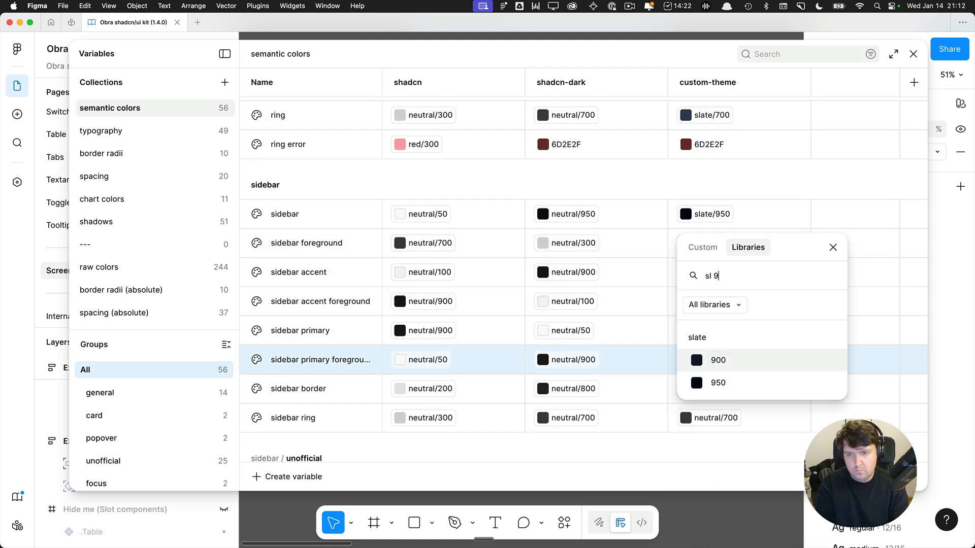
# In custom-theme, set sidebar border to slate/800, sidebar ring to slate/700 and sidebar muted to slate/500, and close the variables
pyautogui.click(710, 388)
pyautogui.write('sl 8')
pyautogui.click(710, 418)
pyautogui.write('sl 7')
pyautogui.press('Return')
pyautogui.scroll(-3, 710, 304)
pyautogui.click(710, 348)
pyautogui.write('sl 5')
pyautogui.press('Down')
pyautogui.press('Return')
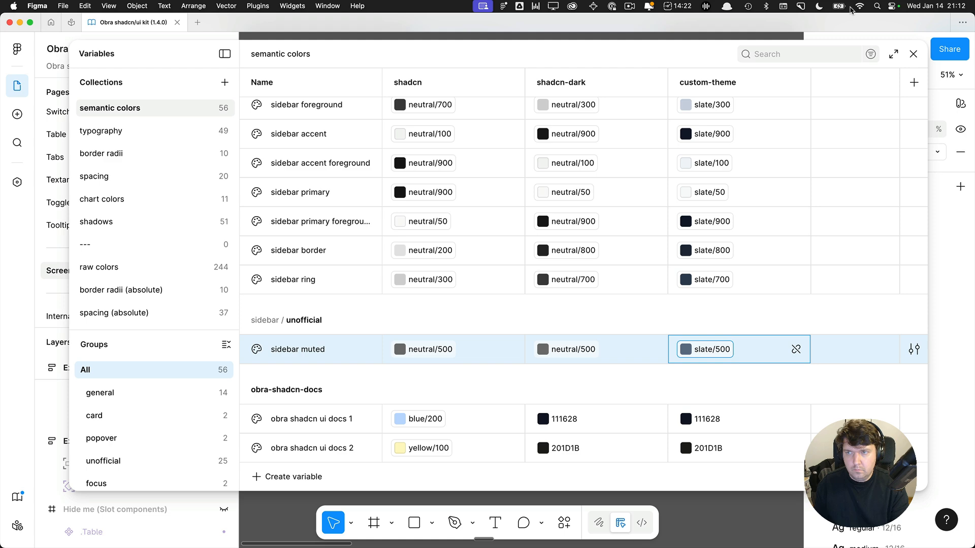
pyautogui.press('Escape')
# Apply the custom-theme semantic colors mode to the Tasks frame and inspect its colors up close
pyautogui.click(342, 135)
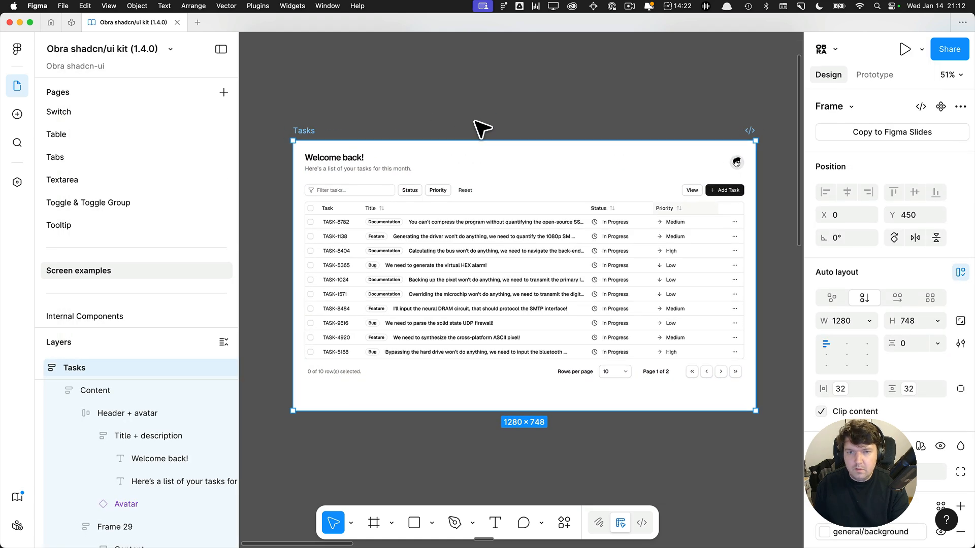
pyautogui.scroll(-5, 932, 158)
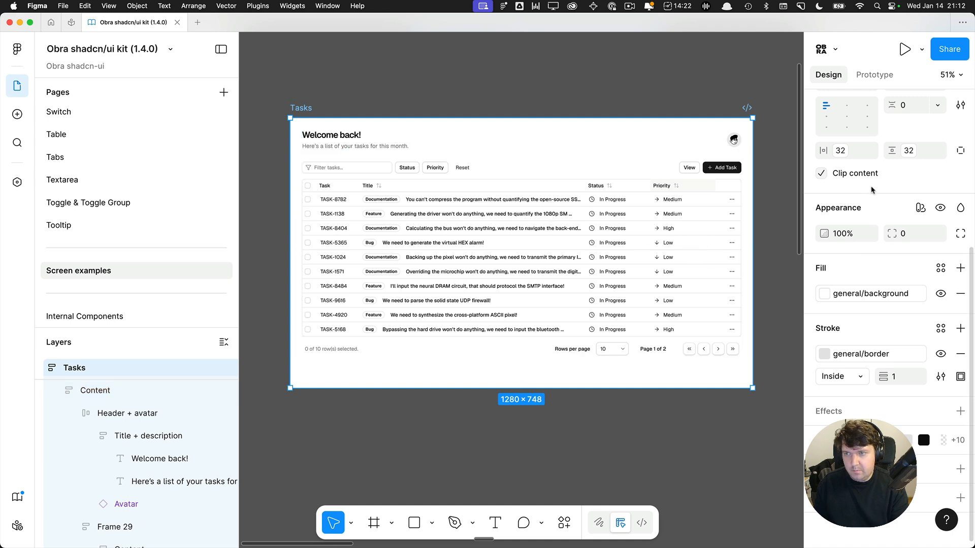
pyautogui.scroll(5, 865, 228)
pyautogui.scroll(-1, 928, 335)
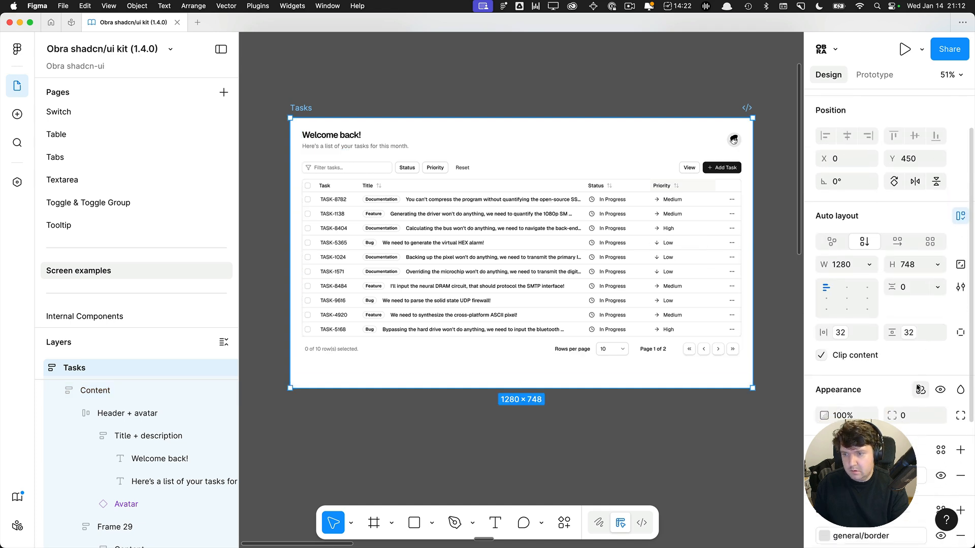
pyautogui.click(921, 390)
pyautogui.click(748, 435)
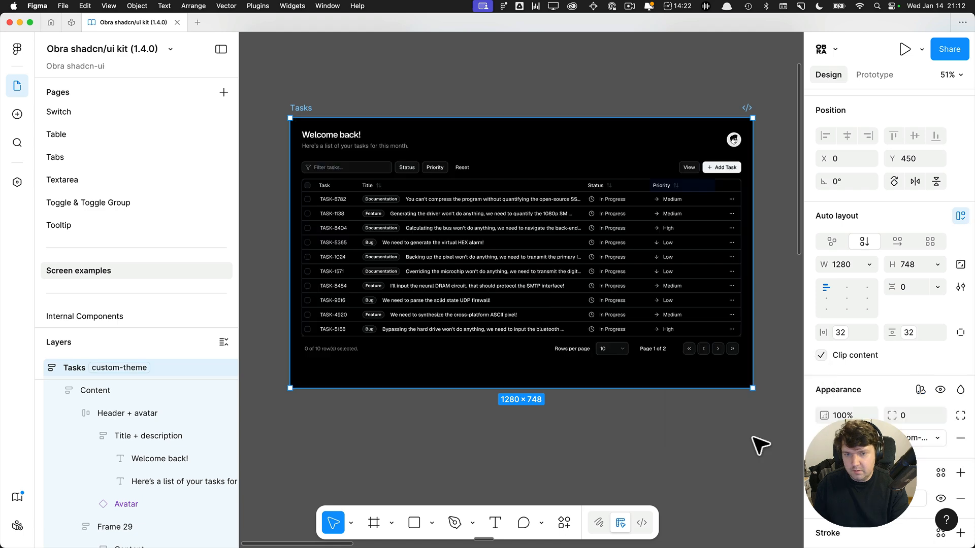
pyautogui.click(279, 138)
pyautogui.scroll(5, 284, 127)
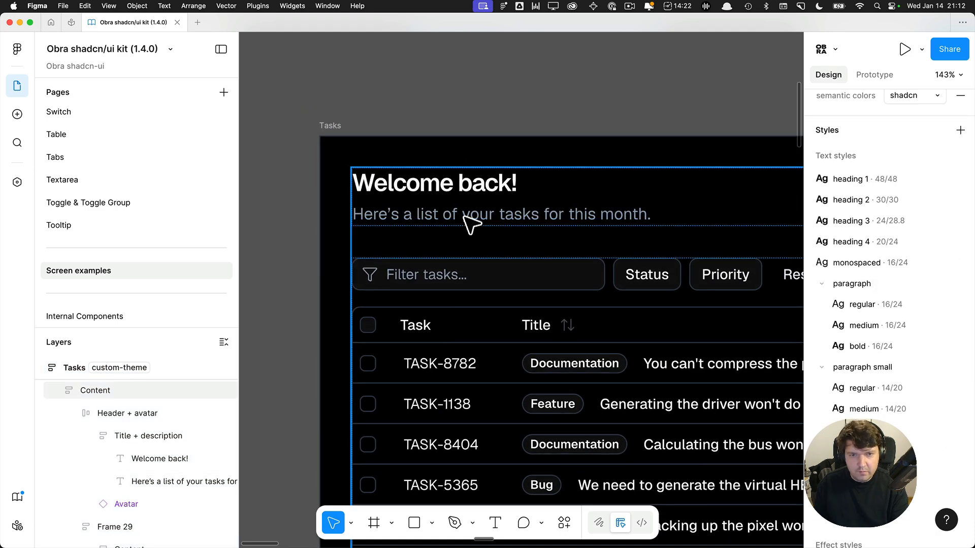
pyautogui.scroll(-3, 450, 116)
pyautogui.scroll(-5, 451, 116)
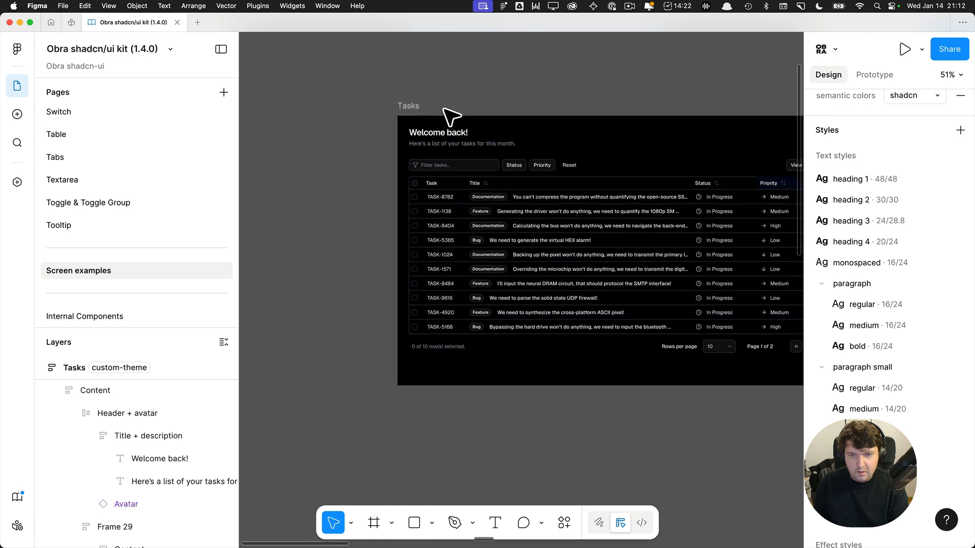
pyautogui.hscroll(2, 453, 115)
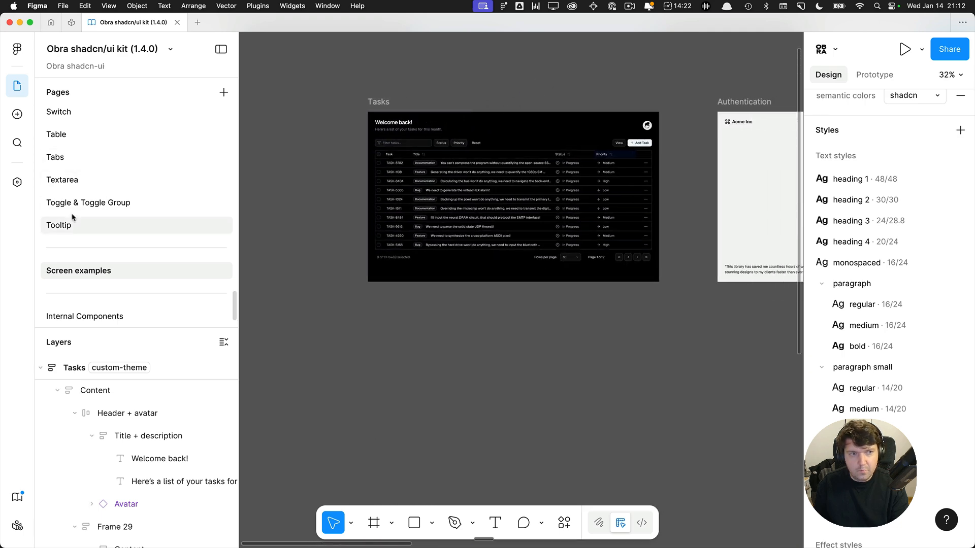
# Duplicate the shadcn mode in the typography variable collection and name the copy custom-theme
pyautogui.click(14, 184)
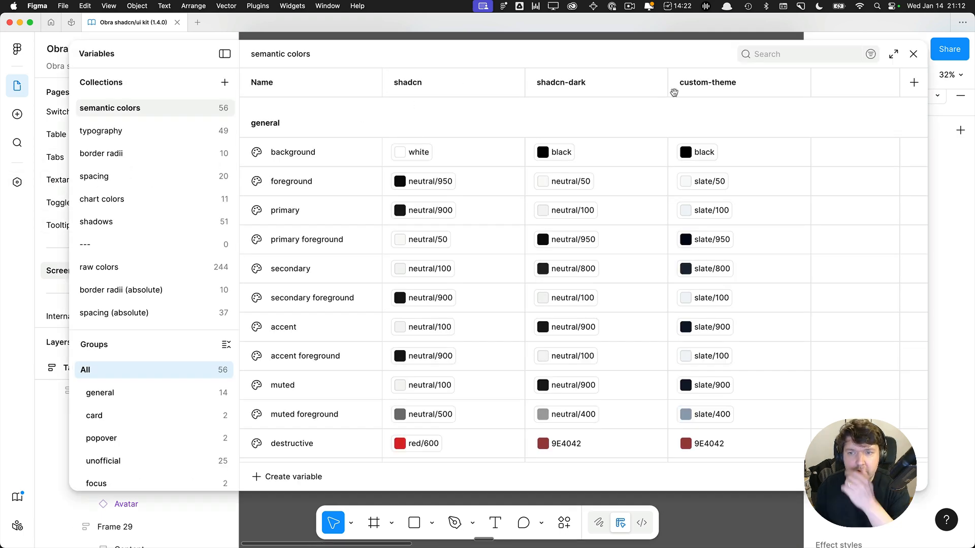
pyautogui.click(703, 84)
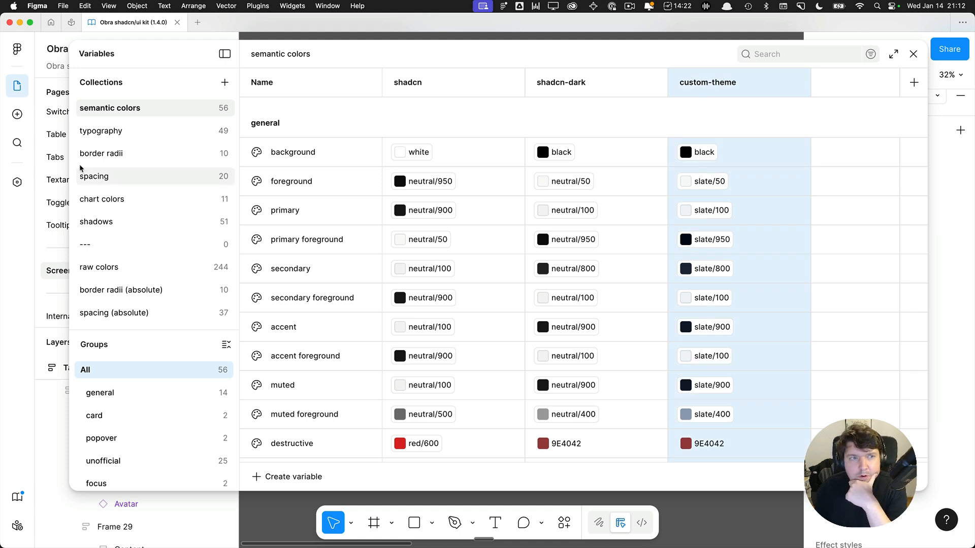
pyautogui.click(142, 130)
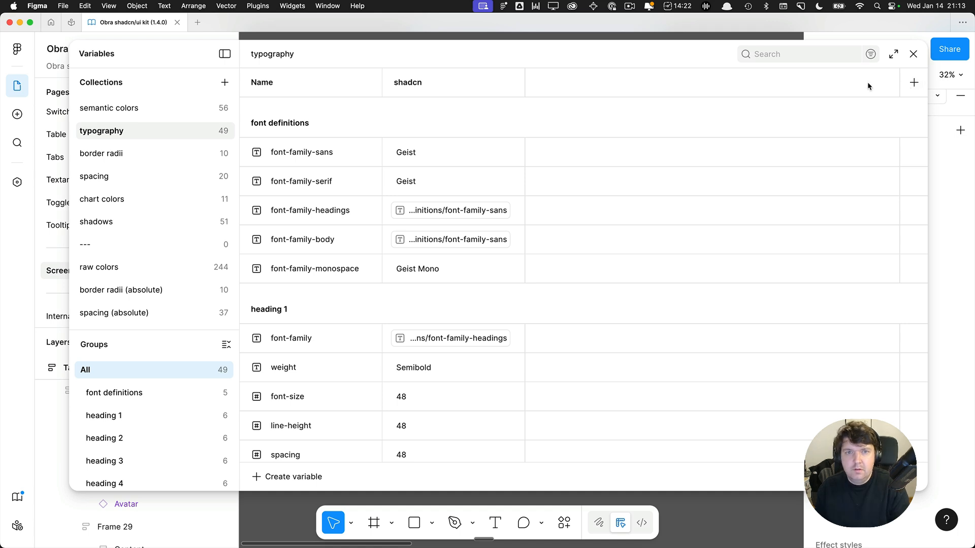
pyautogui.rightClick(513, 87)
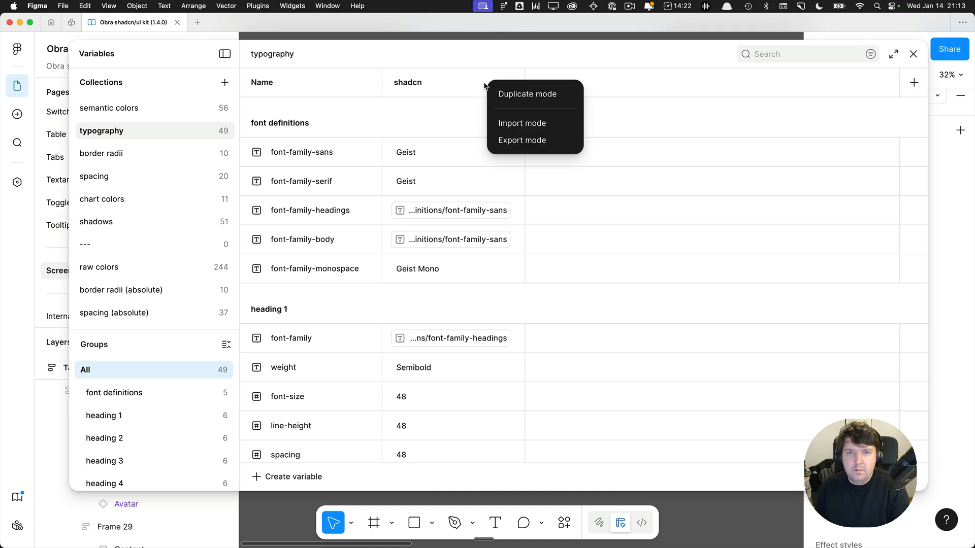
pyautogui.click(569, 94)
pyautogui.write('custo')
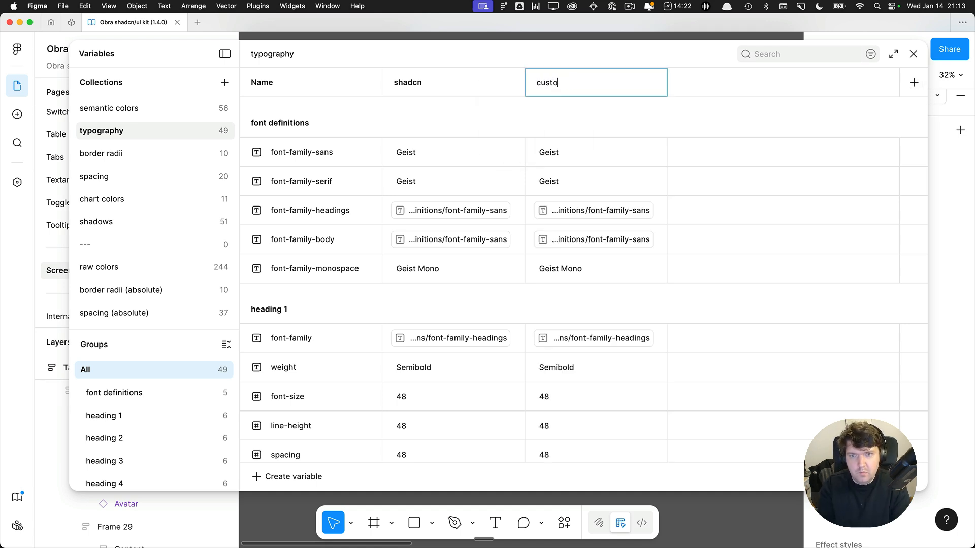
pyautogui.write('m-theme')
pyautogui.press('Return')
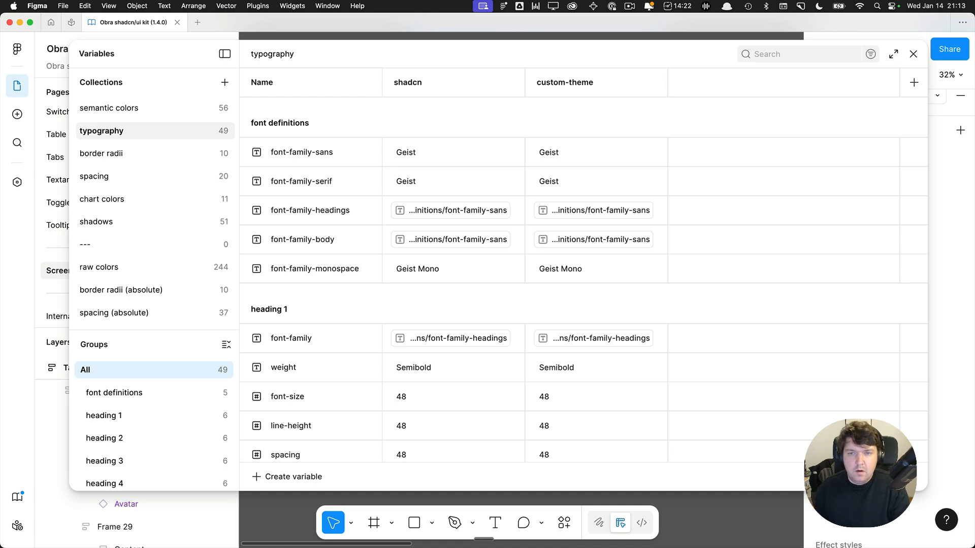
# In custom-theme, set font-family-sans to Georgia and detach the aliases of font-family-headings and font-family-body
pyautogui.doubleClick(562, 153)
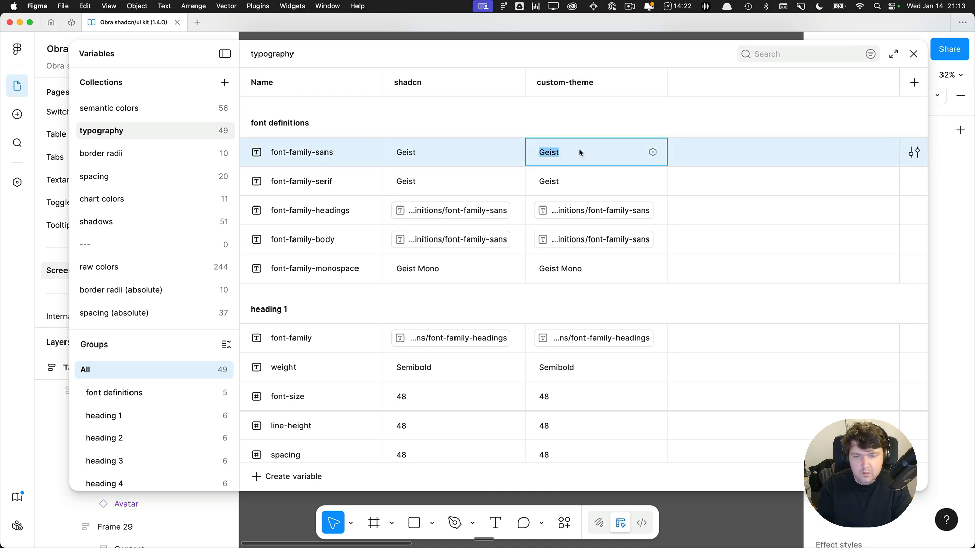
pyautogui.write('Georgia')
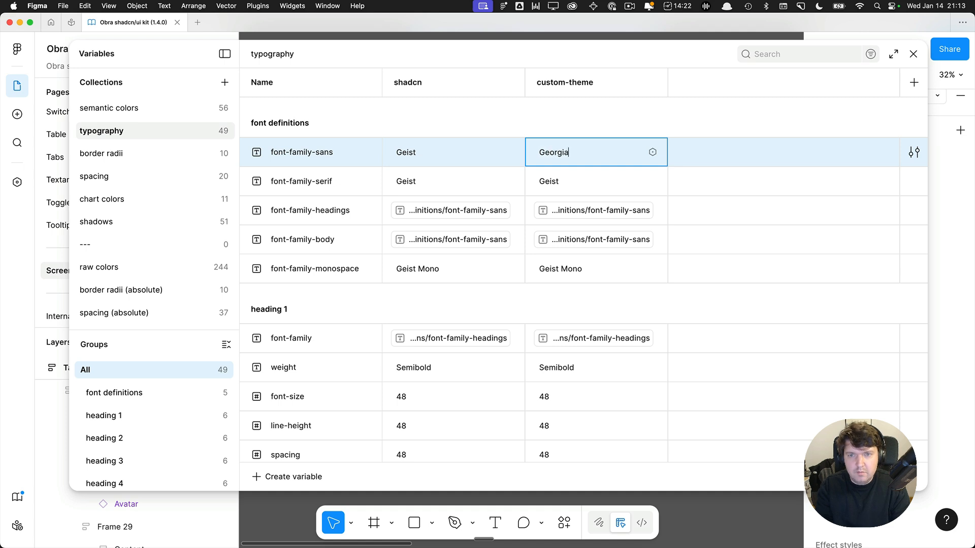
pyautogui.press('Return')
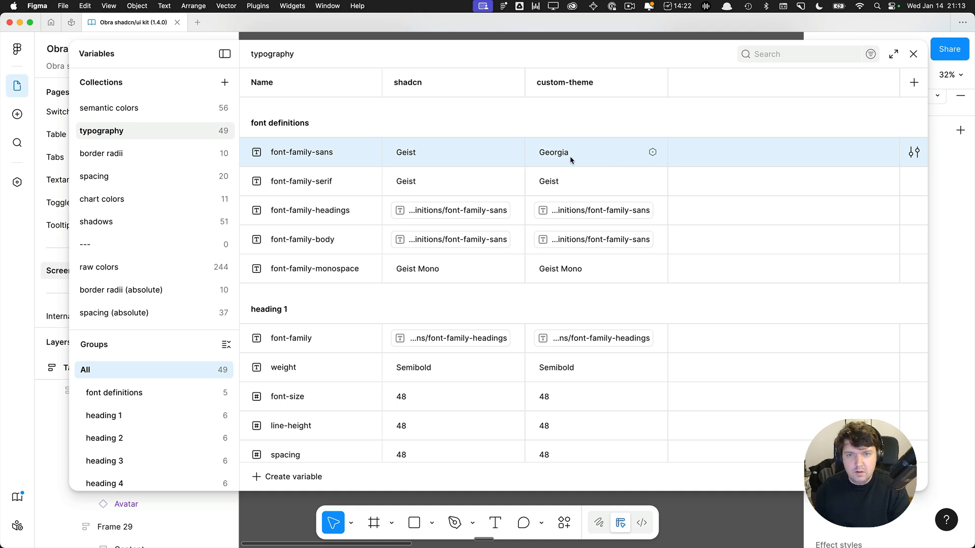
pyautogui.click(654, 210)
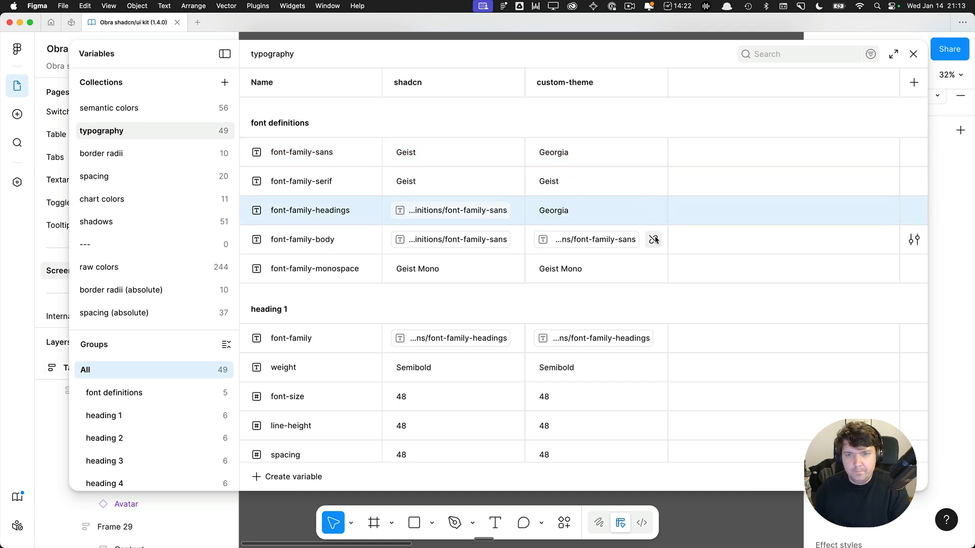
pyautogui.click(640, 241)
pyautogui.click(652, 240)
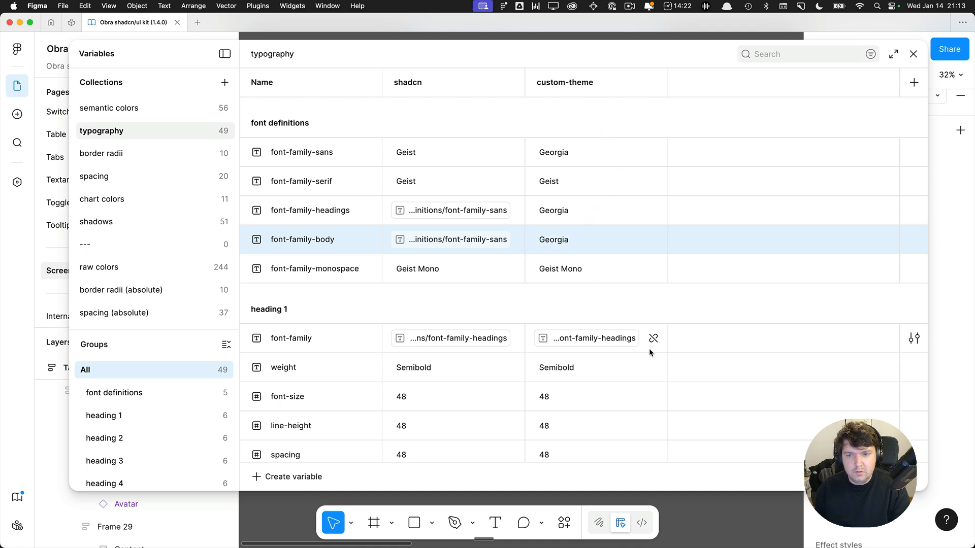
# Set font-family-headings in custom-theme to League Gothic
pyautogui.doubleClick(583, 219)
pyautogui.write('League')
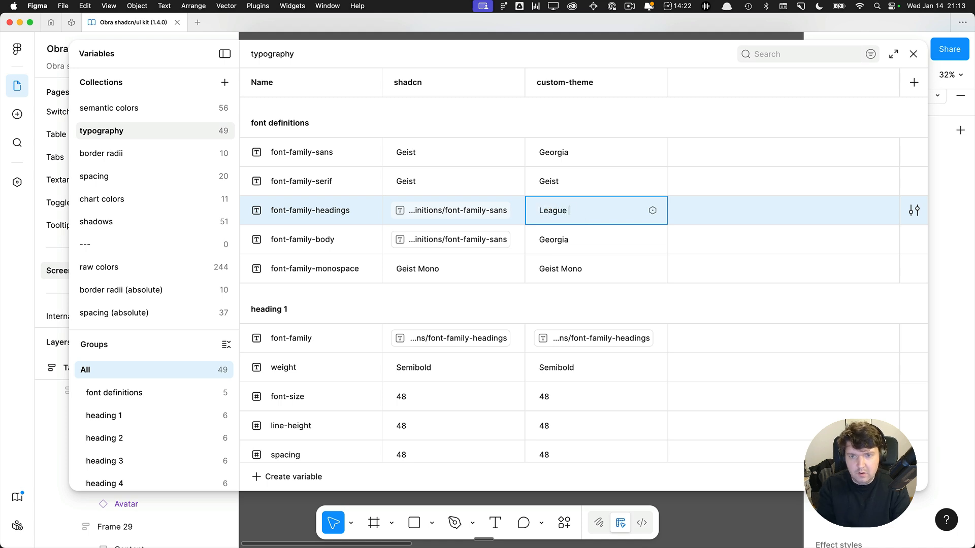
pyautogui.write(' Gothic')
pyautogui.press('Return')
# Detach the custom-theme font-family aliases of headings 1 to 4, and close the variables
pyautogui.scroll(-2, 653, 279)
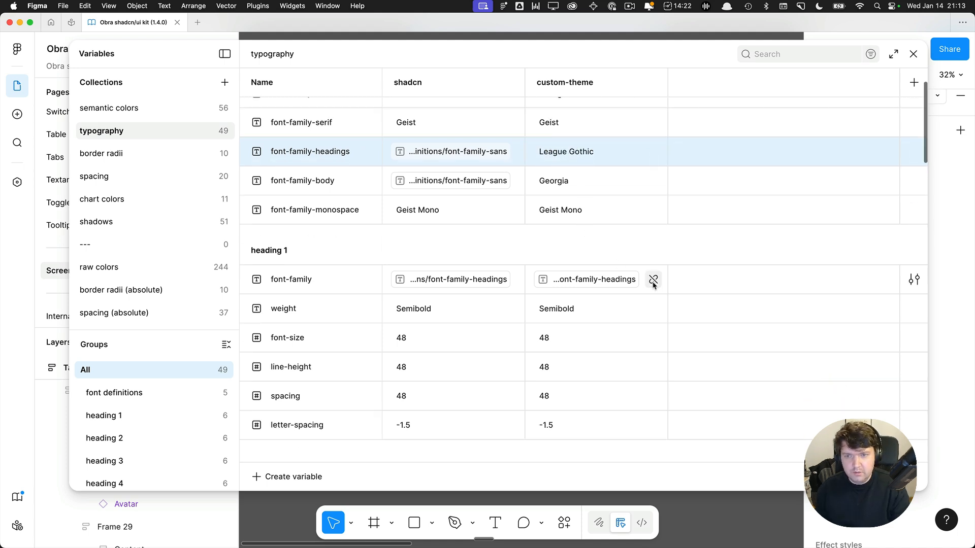
pyautogui.click(653, 279)
pyautogui.scroll(-5, 646, 269)
pyautogui.click(652, 225)
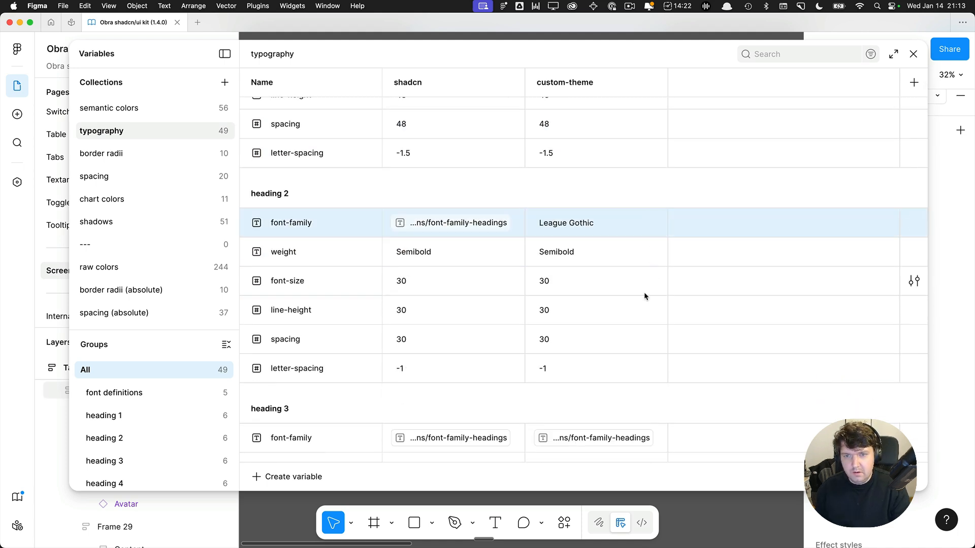
pyautogui.scroll(-4, 645, 299)
pyautogui.click(652, 338)
pyautogui.scroll(-4, 650, 335)
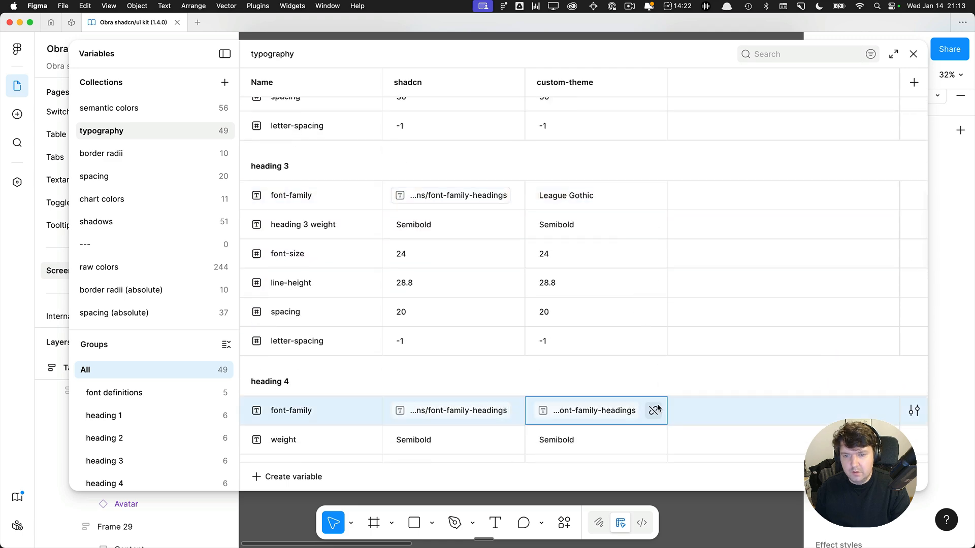
pyautogui.click(653, 411)
pyautogui.scroll(-8, 650, 373)
pyautogui.scroll(-3, 650, 377)
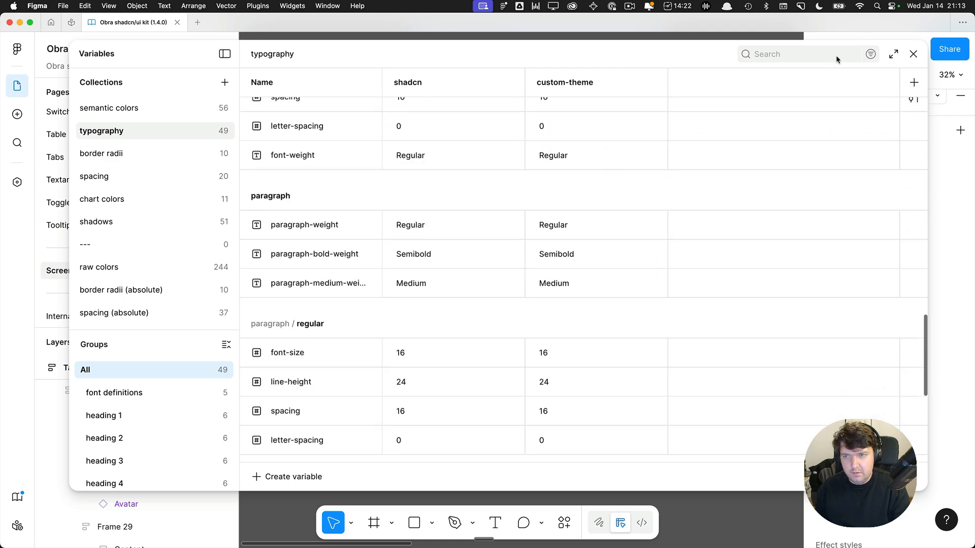
pyautogui.click(913, 53)
# Apply the custom-theme typography mode to the Tasks frame and inspect its Welcome back! heading
pyautogui.scroll(5, 415, 107)
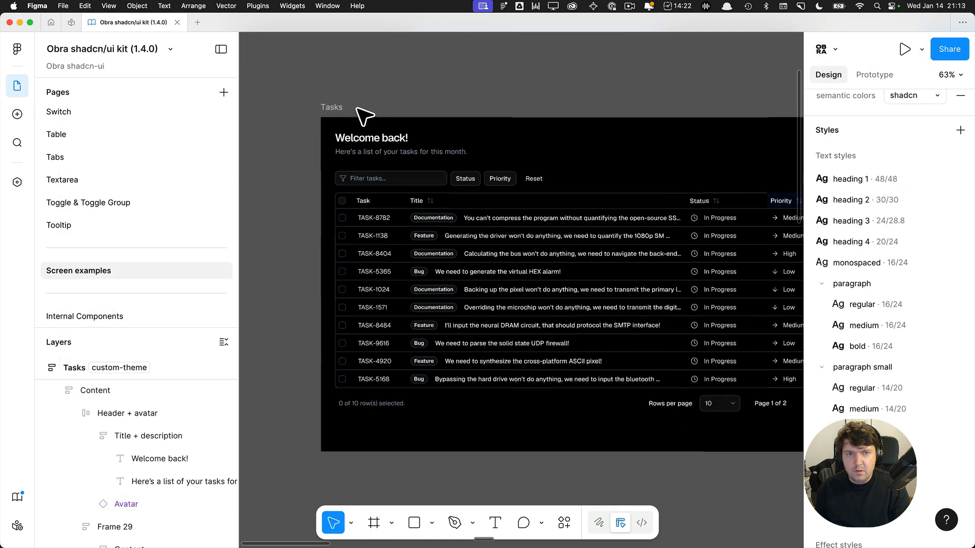
pyautogui.click(336, 108)
pyautogui.scroll(-3, 919, 336)
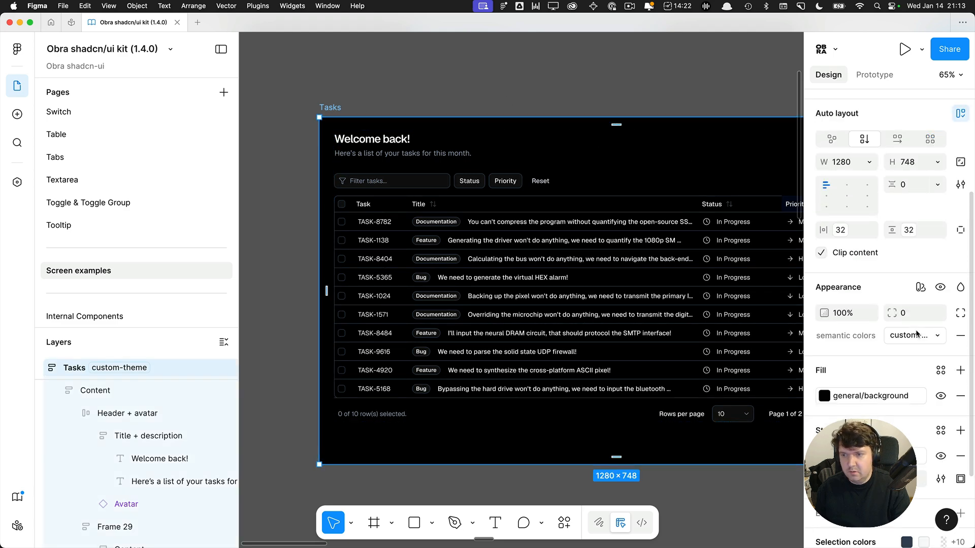
pyautogui.click(919, 288)
pyautogui.moveTo(860, 347)
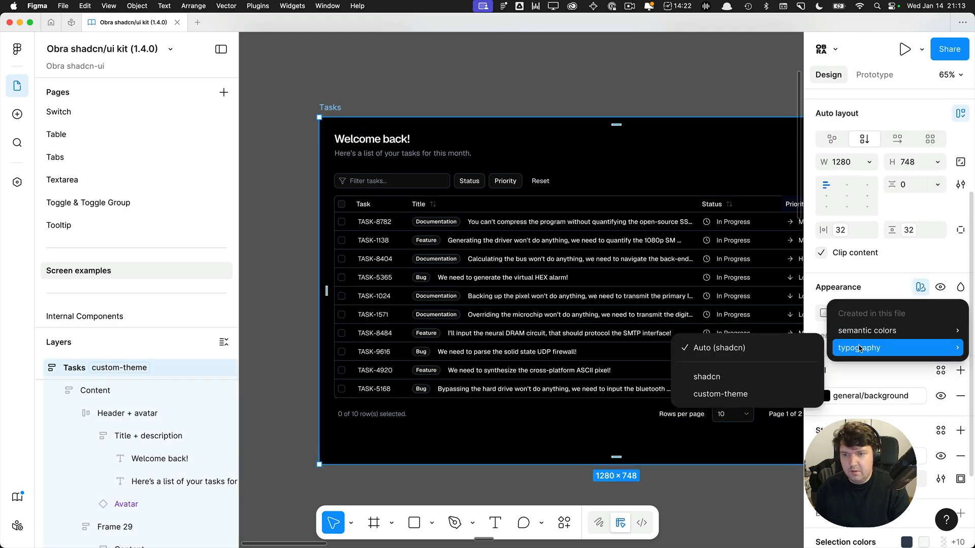
pyautogui.click(750, 394)
pyautogui.click(440, 74)
pyautogui.hscroll(2, 444, 84)
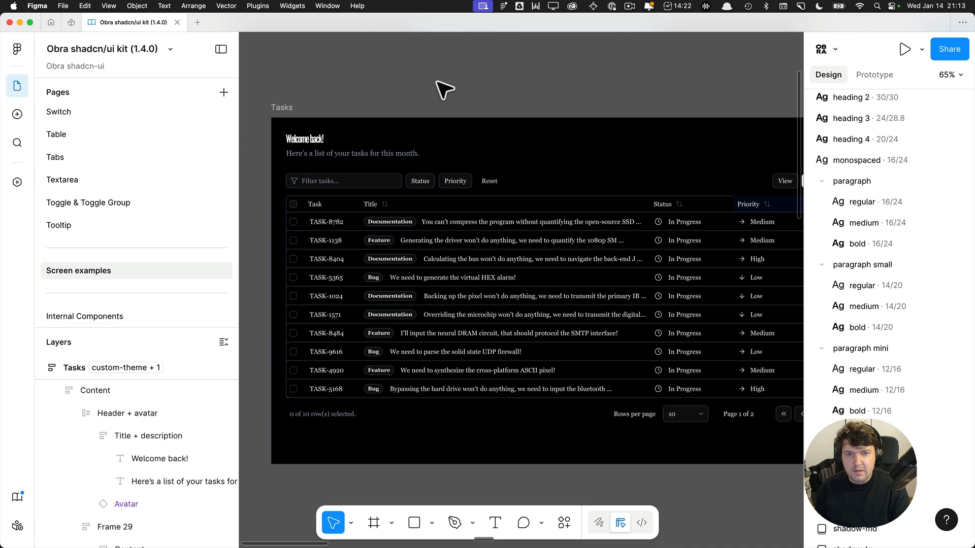
pyautogui.click(317, 141)
pyautogui.click(401, 90)
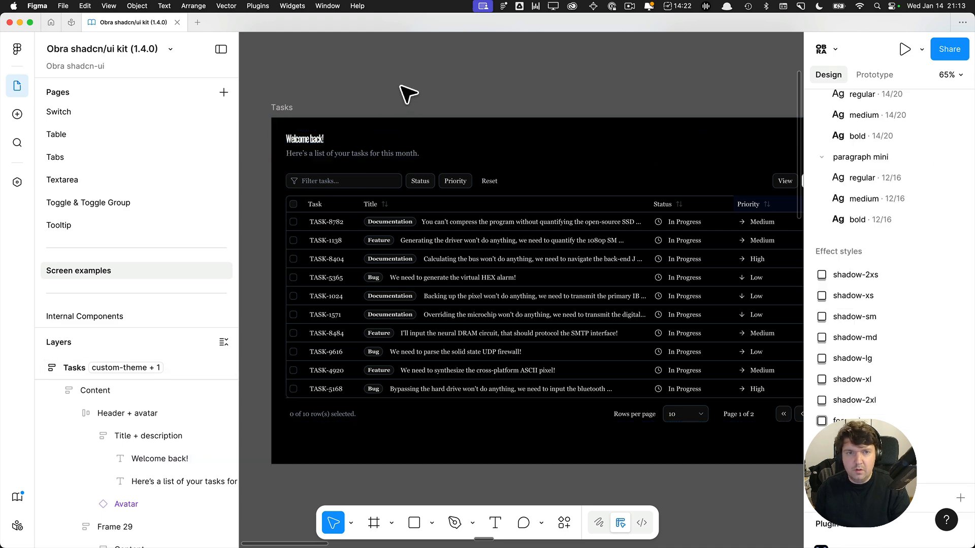
# In the heading 3 typography variables, set the custom-theme font-size to 48
pyautogui.click(17, 183)
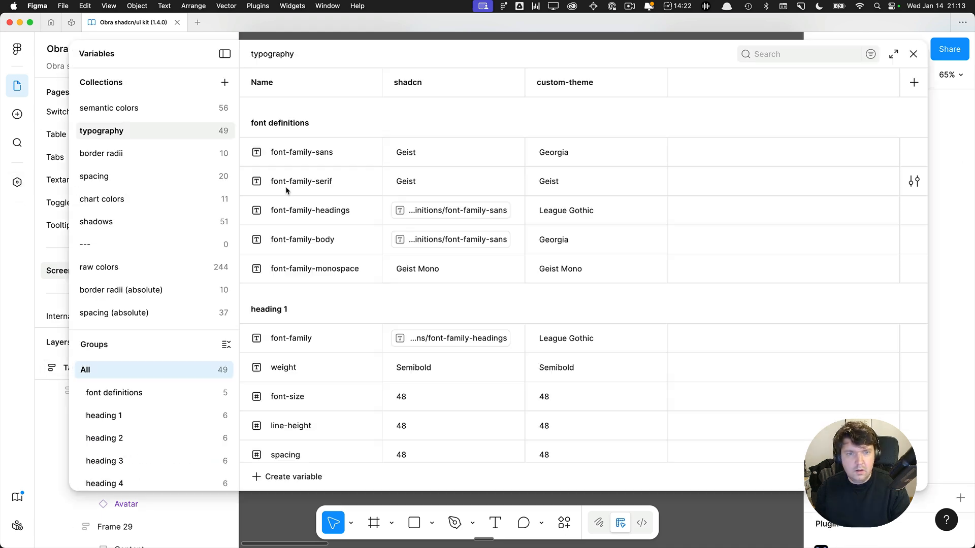
pyautogui.scroll(-3, 163, 222)
pyautogui.click(146, 378)
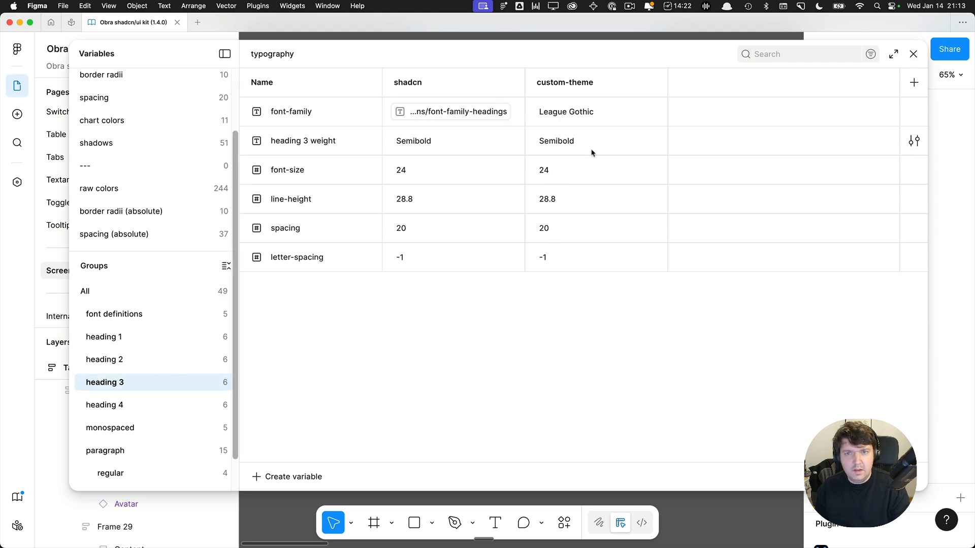
pyautogui.click(560, 168)
pyautogui.write('48')
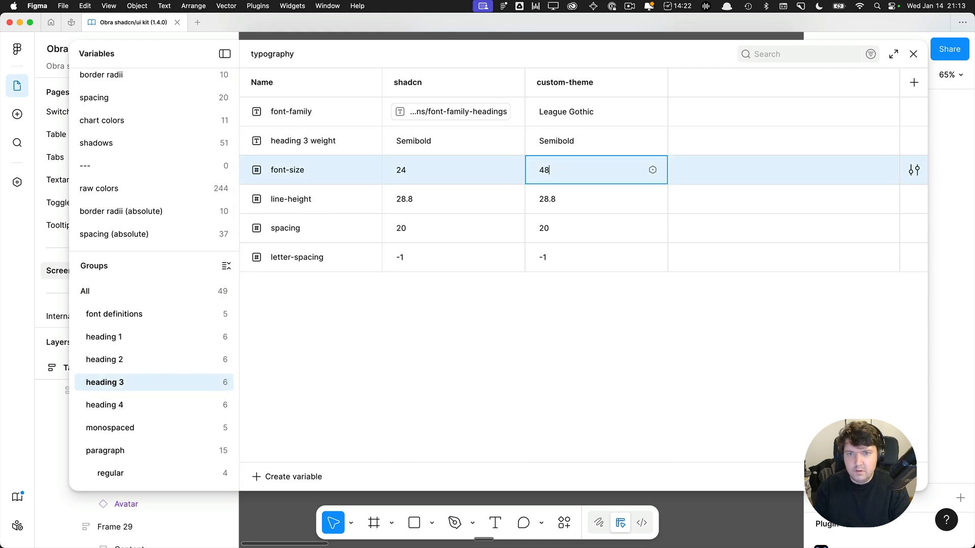
pyautogui.press('Return')
# Set the custom-theme heading 3 line-height to 57.6 and spacing to 40, and close the variables
pyautogui.click(584, 195)
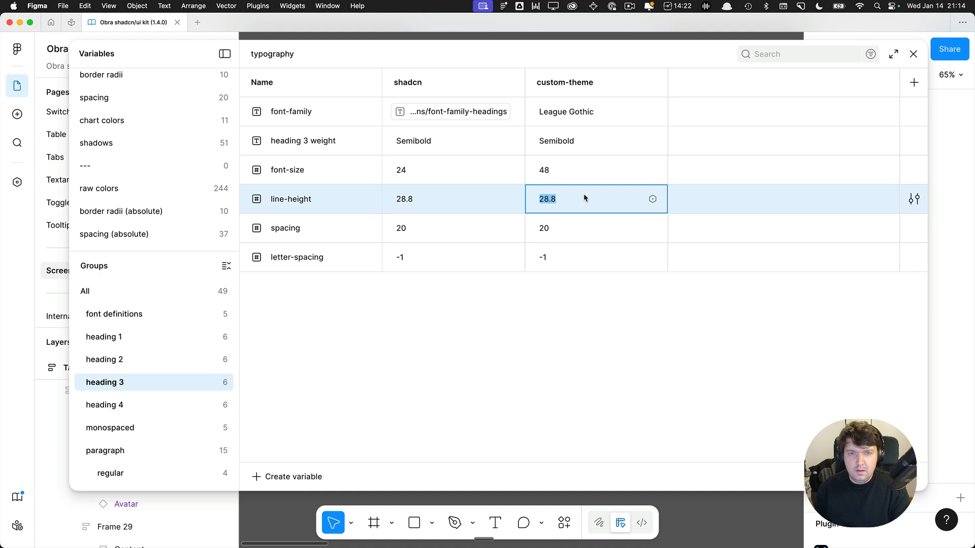
pyautogui.write('56')
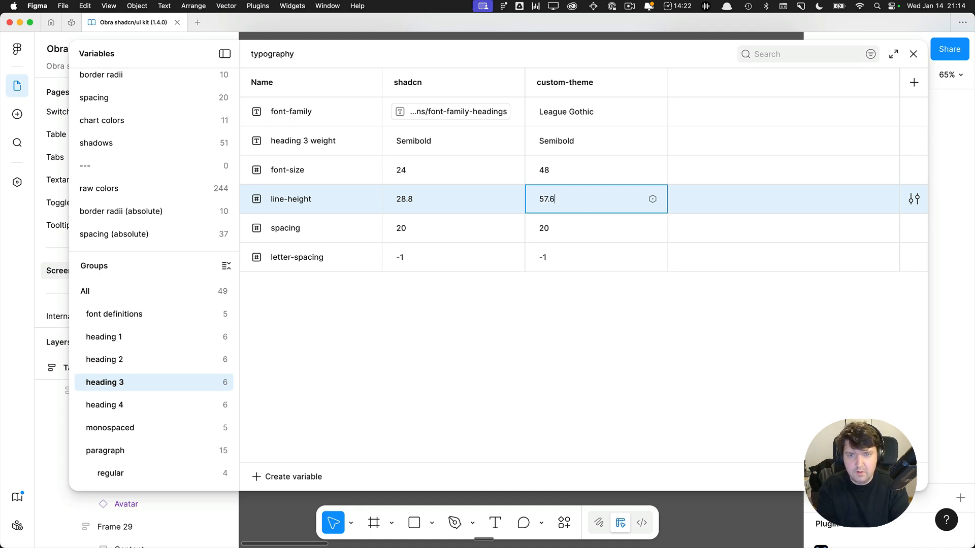
pyautogui.press('Return')
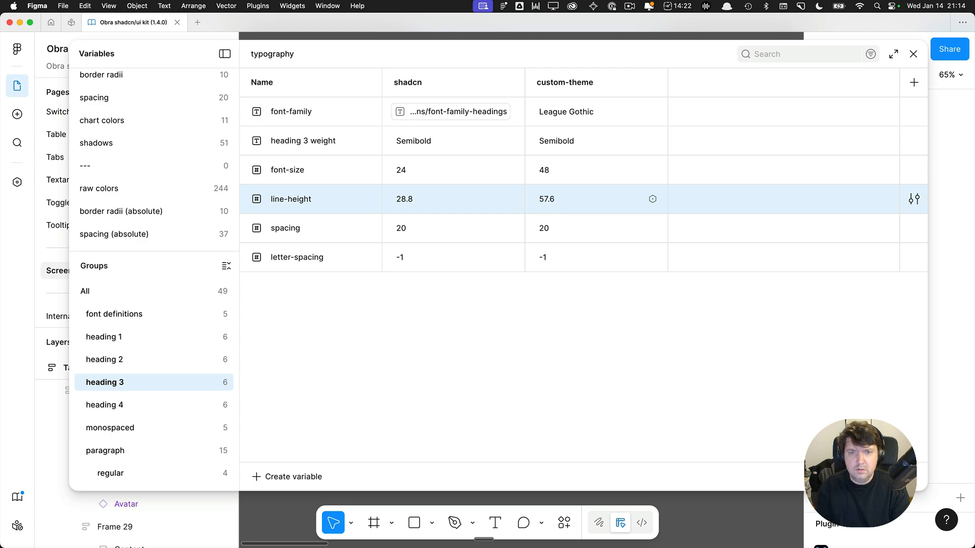
pyautogui.click(557, 230)
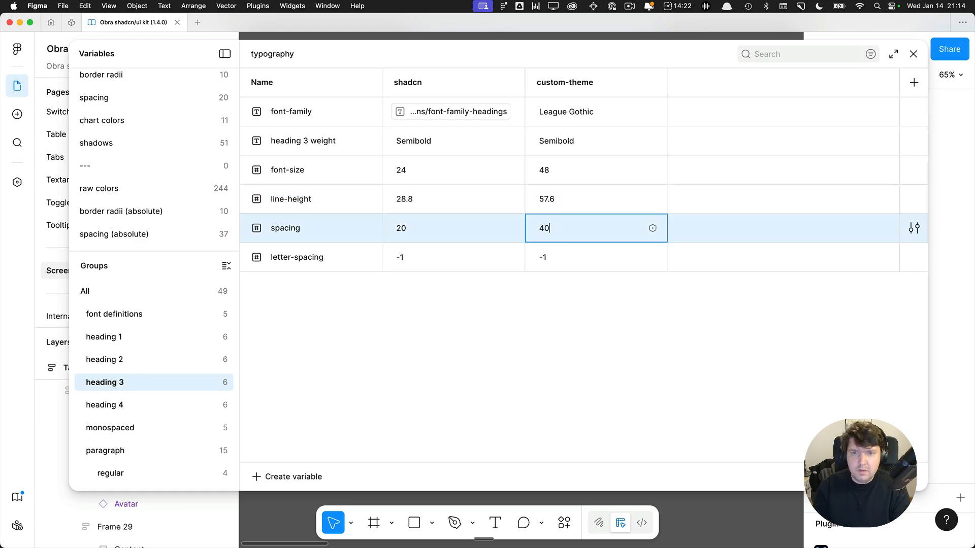
pyautogui.press('Return')
pyautogui.click(913, 54)
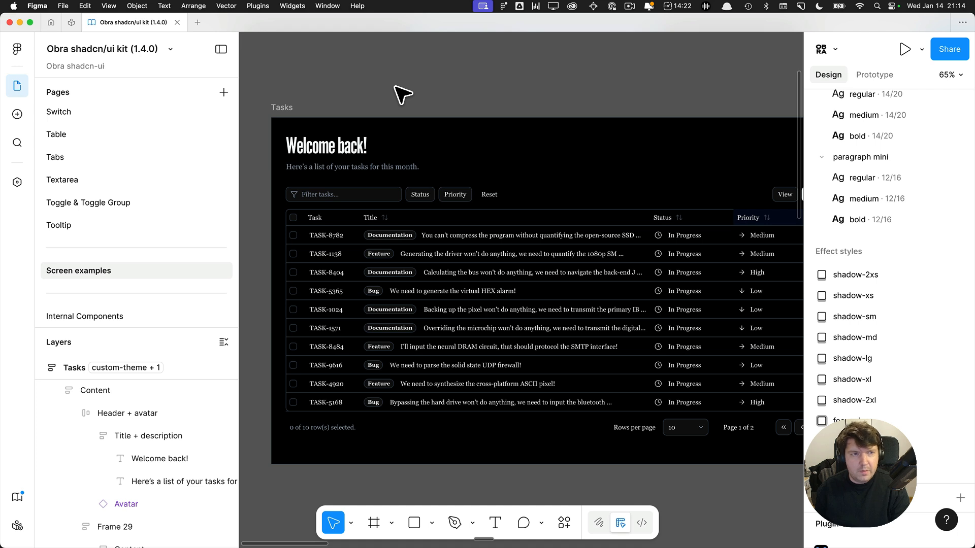
# Add a mode named custom-theme to the border radii variable collection
pyautogui.click(17, 181)
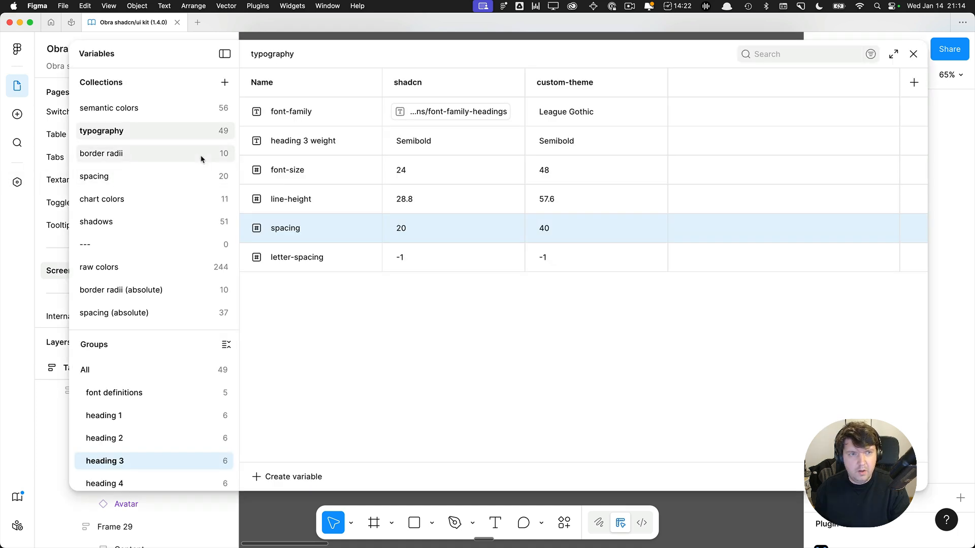
pyautogui.click(175, 154)
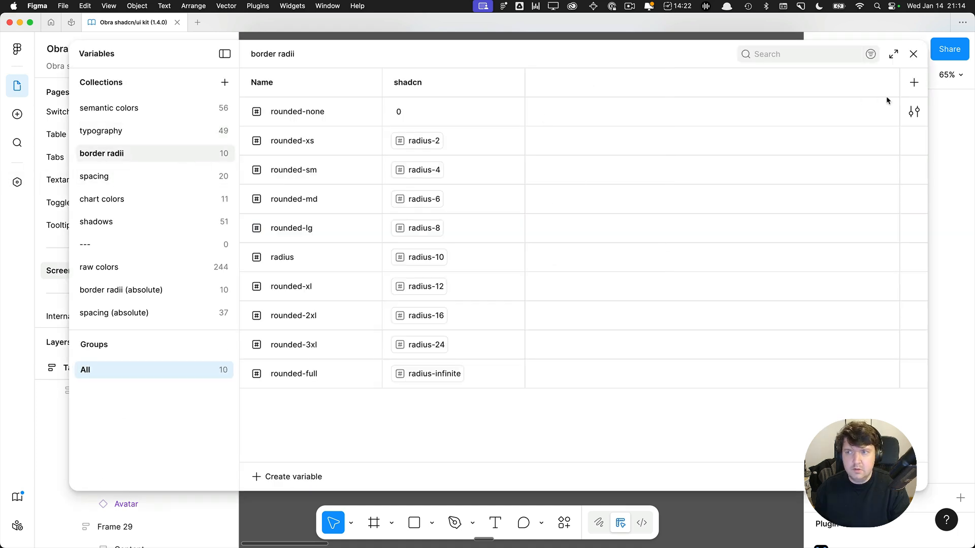
pyautogui.click(914, 82)
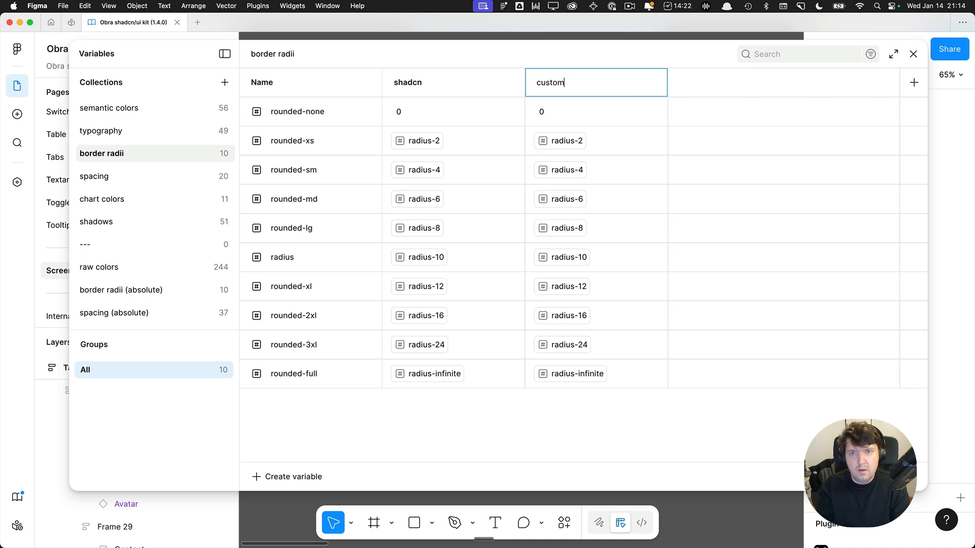
pyautogui.write('custom-theme')
pyautogui.press('Return')
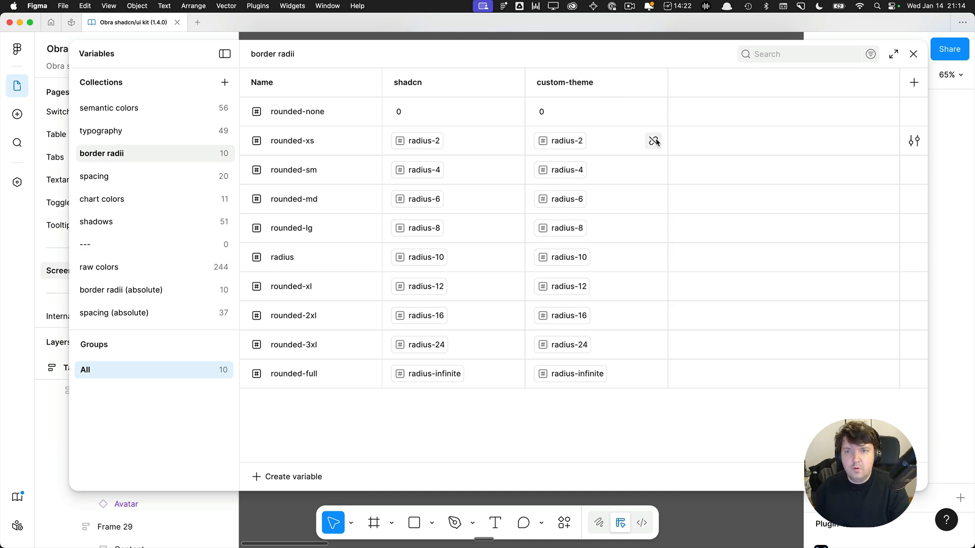
# Detach the radius aliases of all custom-theme border radii from rounded-xs through rounded-full
pyautogui.click(653, 141)
pyautogui.click(653, 170)
pyautogui.click(653, 199)
pyautogui.click(654, 199)
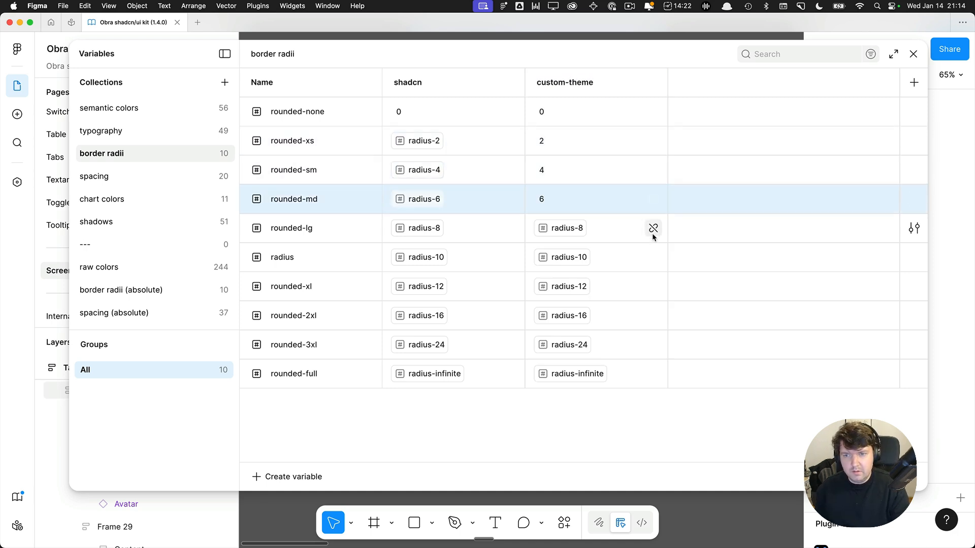
pyautogui.click(653, 228)
pyautogui.click(653, 257)
pyautogui.click(653, 287)
pyautogui.click(653, 316)
pyautogui.click(653, 345)
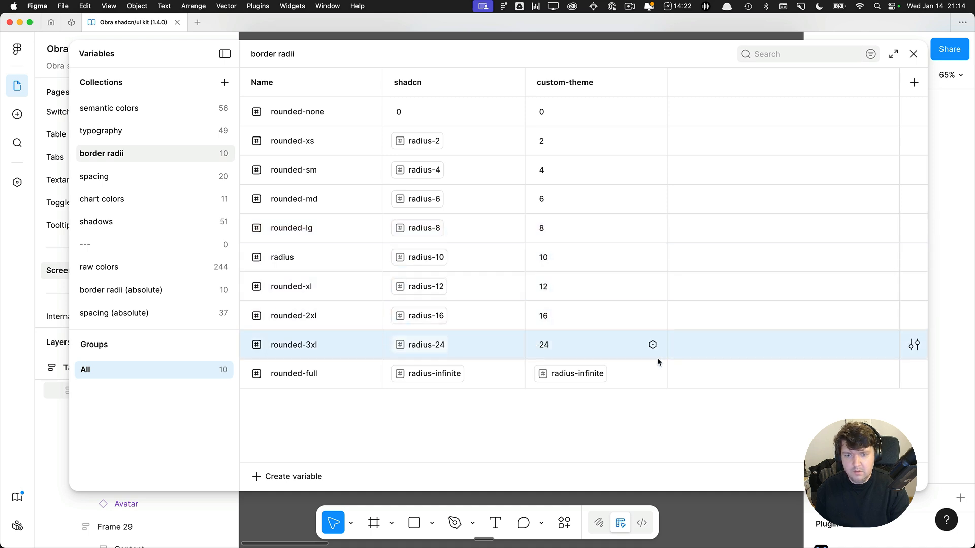
pyautogui.click(653, 373)
# In custom-theme, set the rounded-xs, rounded-sm, rounded-md and rounded-lg border radii to 0
pyautogui.doubleClick(575, 141)
pyautogui.write('0')
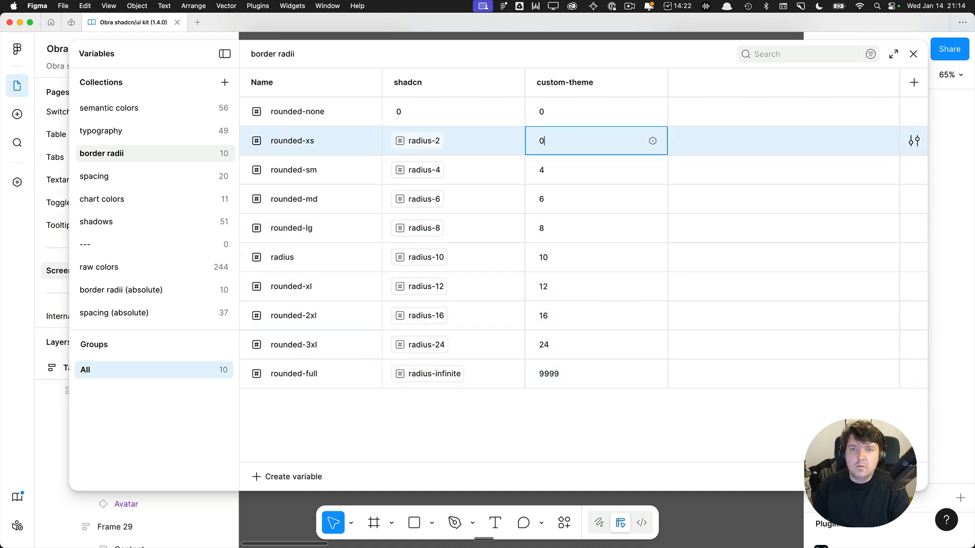
pyautogui.doubleClick(561, 168)
pyautogui.write('0')
pyautogui.doubleClick(559, 198)
pyautogui.write('0')
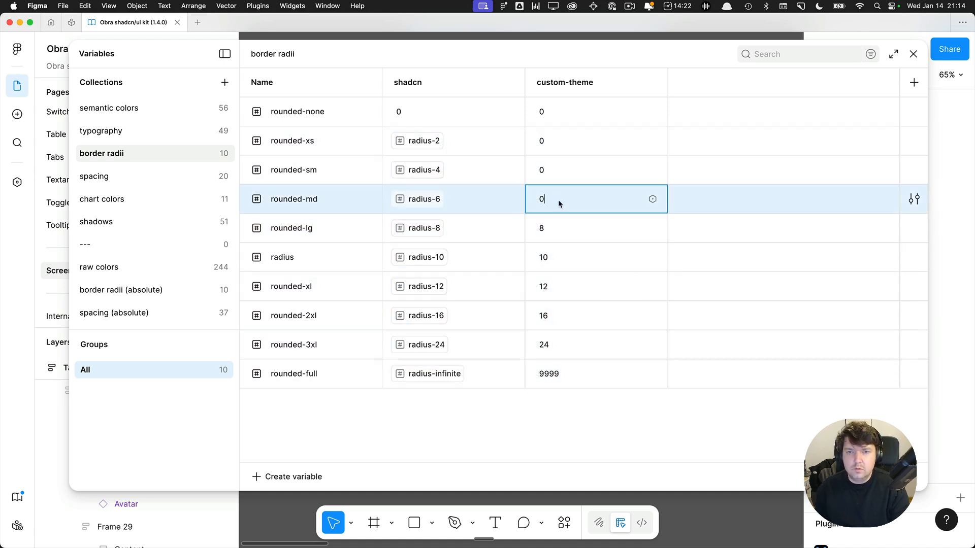
pyautogui.doubleClick(559, 228)
pyautogui.write('0')
# In custom-theme, set the radius, rounded-xl, rounded-2xl and rounded-3xl border radii to 0
pyautogui.doubleClick(560, 257)
pyautogui.write('0')
pyautogui.doubleClick(568, 286)
pyautogui.write('0')
pyautogui.doubleClick(571, 315)
pyautogui.write('0')
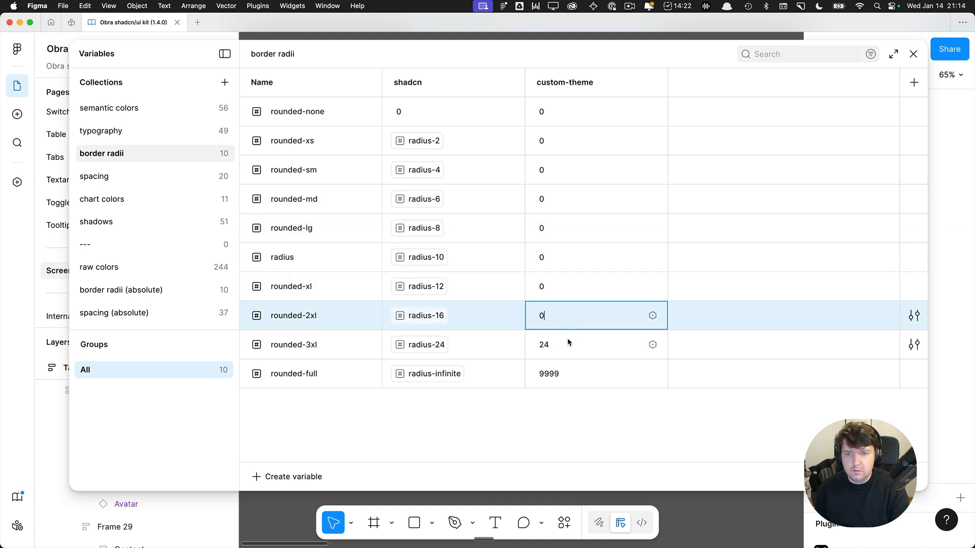
pyautogui.write('00')
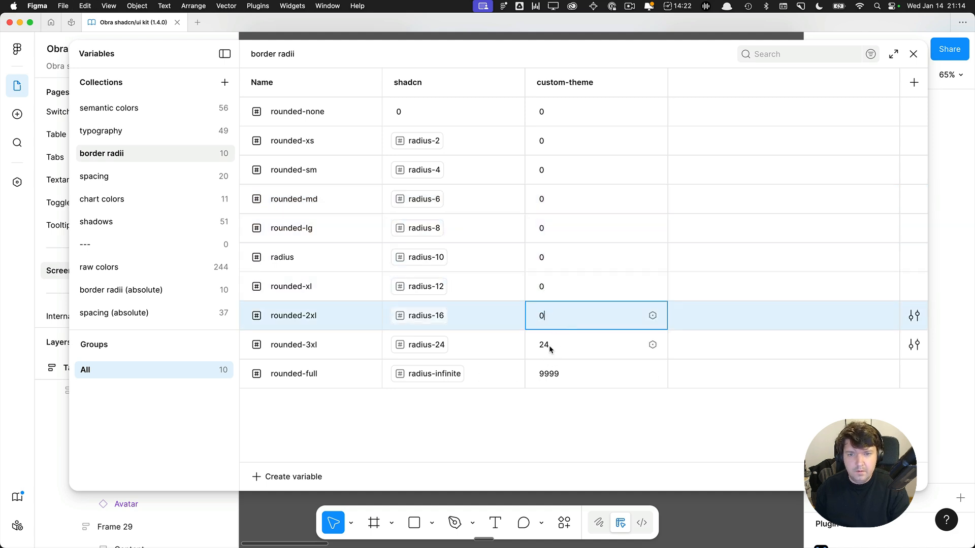
pyautogui.doubleClick(556, 348)
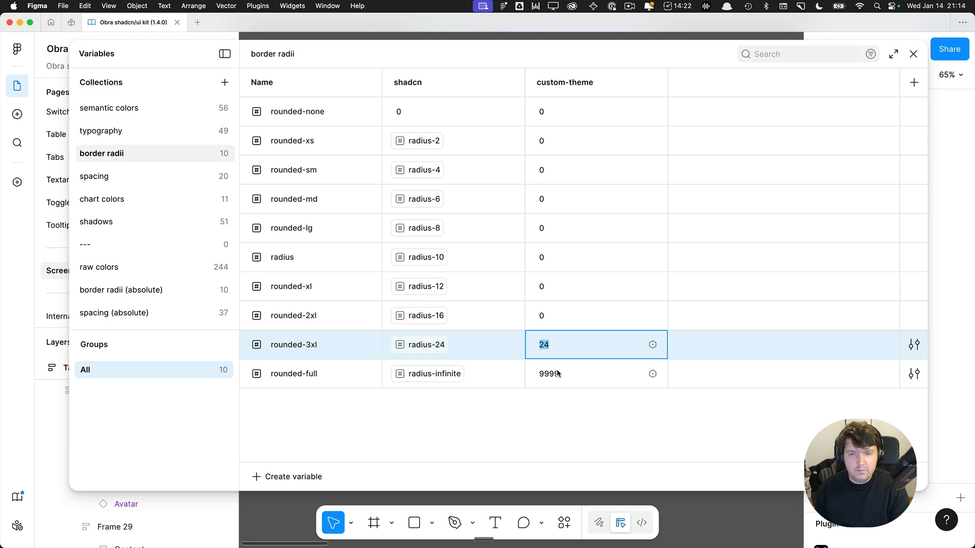
pyautogui.press('Return')
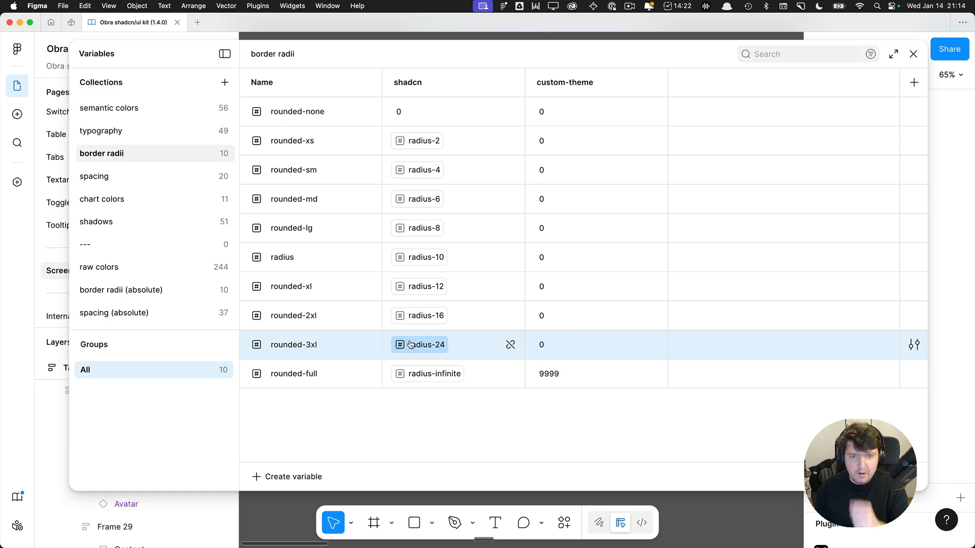
# Close the variables and apply the custom-theme mode of the border radii collection to the Tasks frame
pyautogui.click(913, 54)
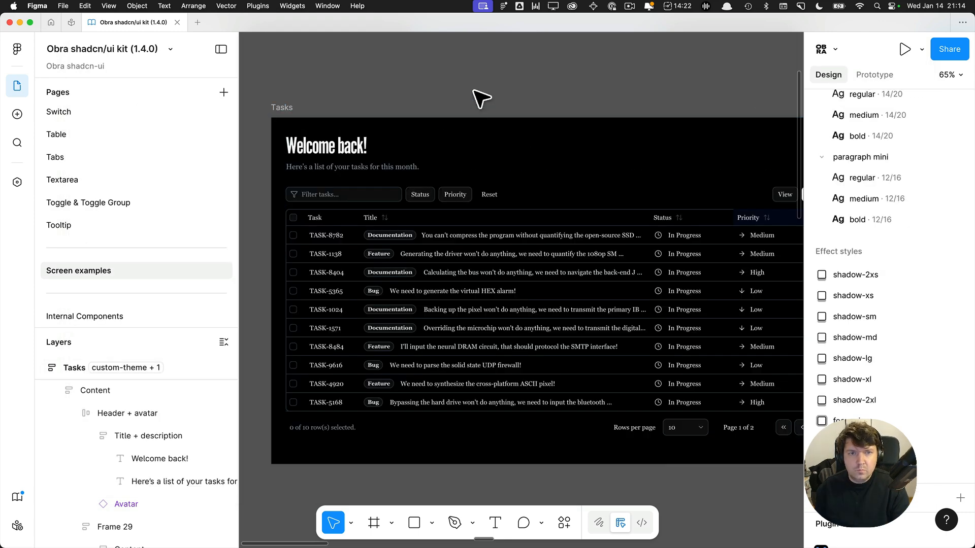
pyautogui.click(305, 118)
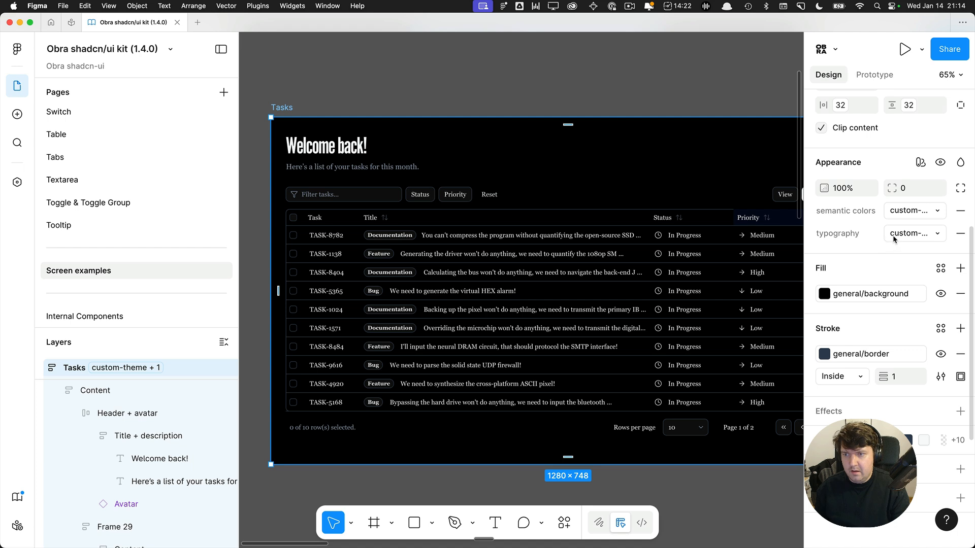
pyautogui.click(920, 162)
pyautogui.moveTo(873, 235)
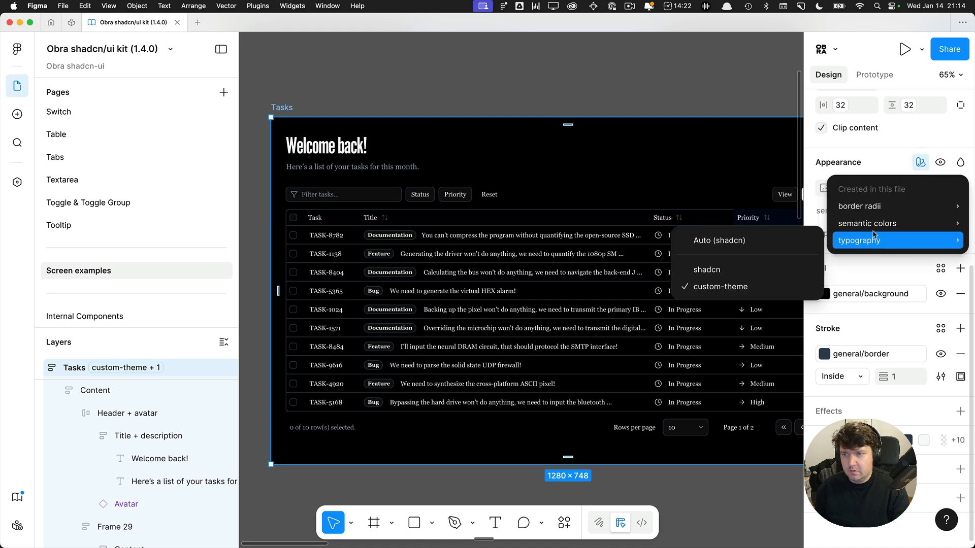
pyautogui.moveTo(868, 206)
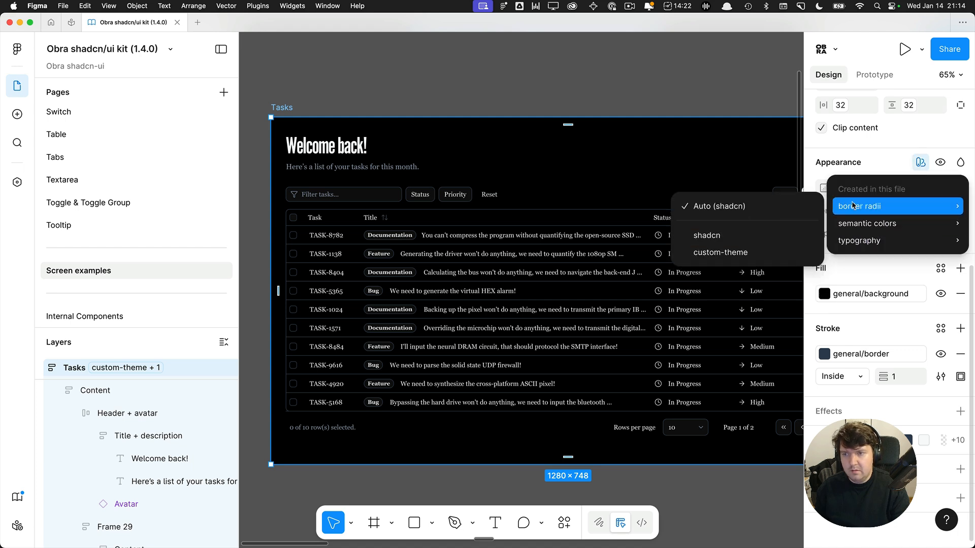
pyautogui.click(725, 251)
pyautogui.click(291, 95)
# Go to the main component of the Checkbox instance in the task table's header row
pyautogui.scroll(2, 286, 91)
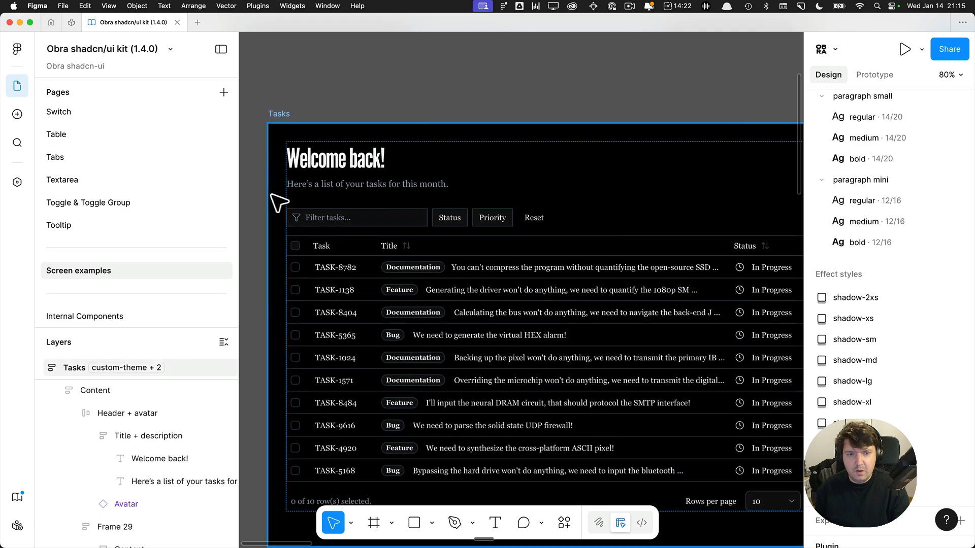
pyautogui.scroll(5, 282, 200)
pyautogui.keyDown('super'); pyautogui.click(331, 350); pyautogui.keyUp('super')
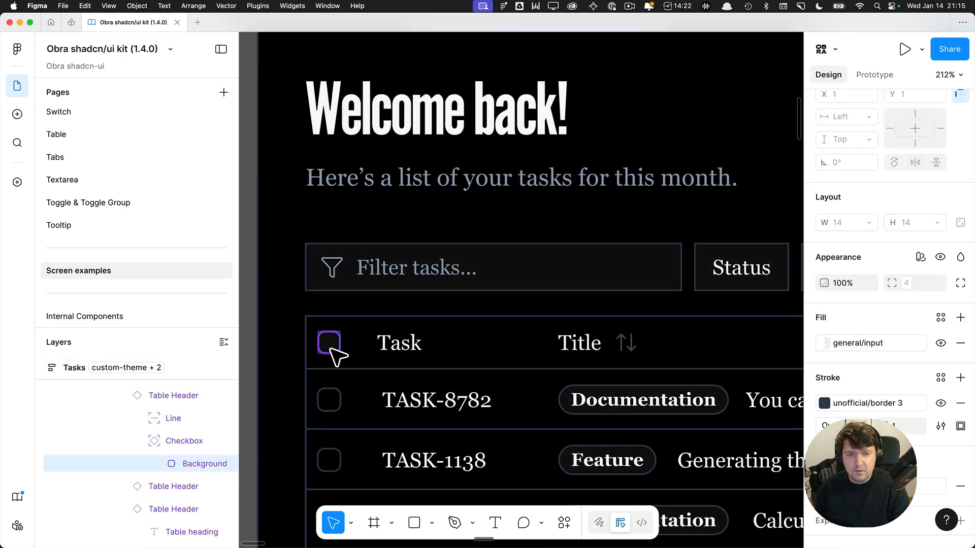
pyautogui.click(211, 440)
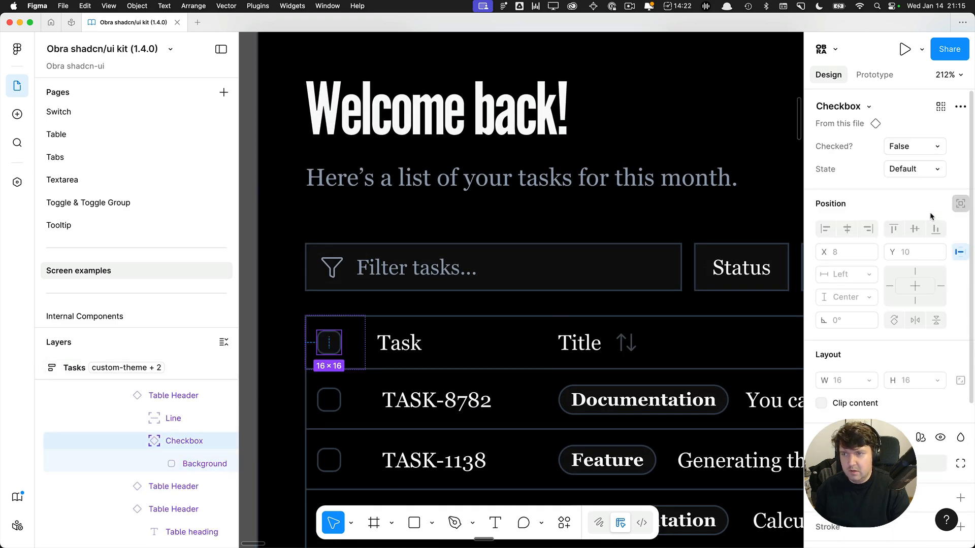
pyautogui.click(875, 124)
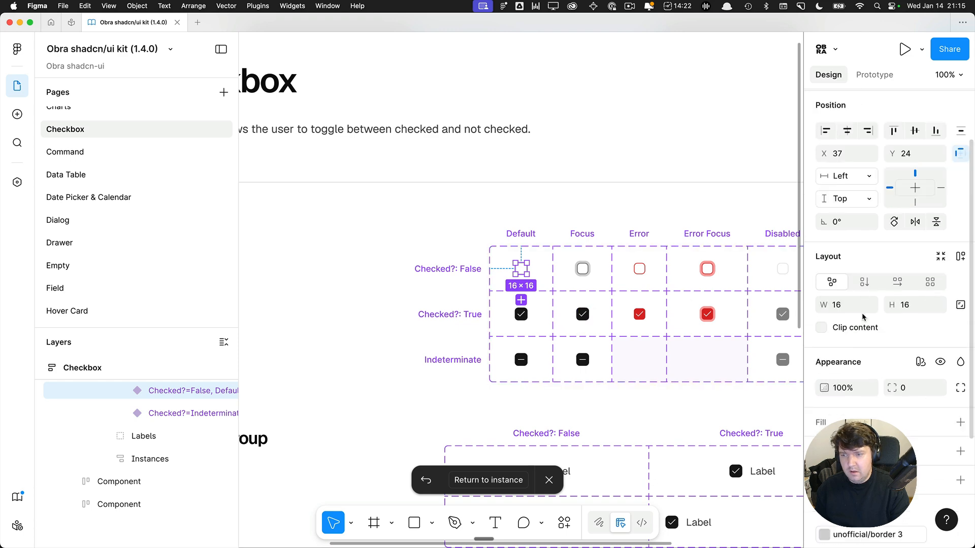
# Check which border radius variable the unchecked default Checkbox's Background layer uses, and return to the instance
pyautogui.scroll(-1, 863, 318)
pyautogui.hscroll(3, 701, 295)
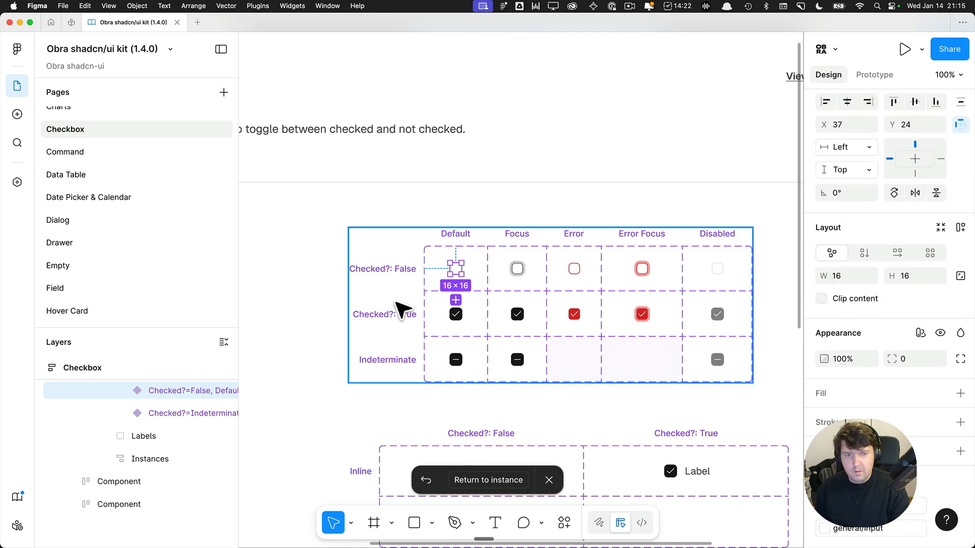
pyautogui.scroll(3, 402, 310)
pyautogui.click(123, 393)
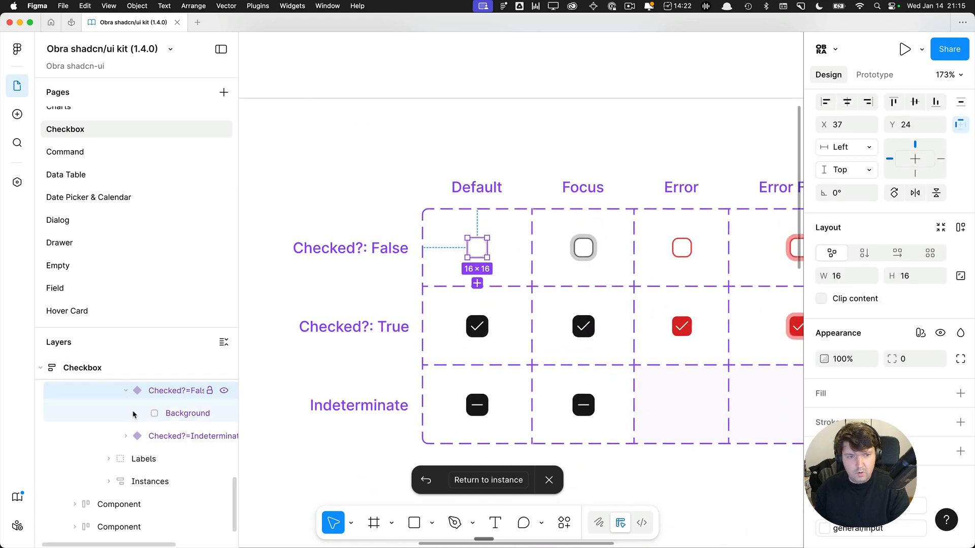
pyautogui.click(179, 416)
pyautogui.click(941, 313)
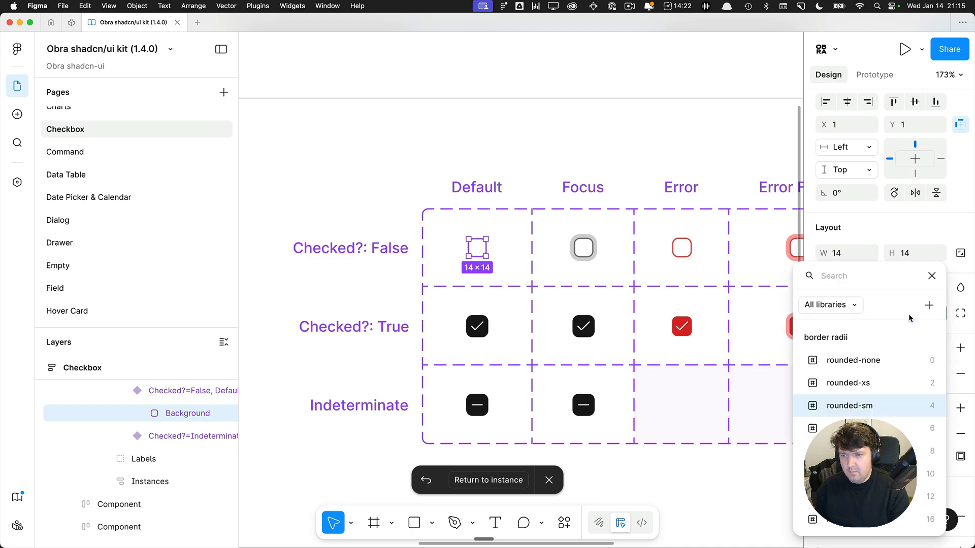
pyautogui.click(483, 480)
# Regenerate the instances inside the selected Tasks frame
pyautogui.scroll(-4, 393, 336)
pyautogui.press('Escape')
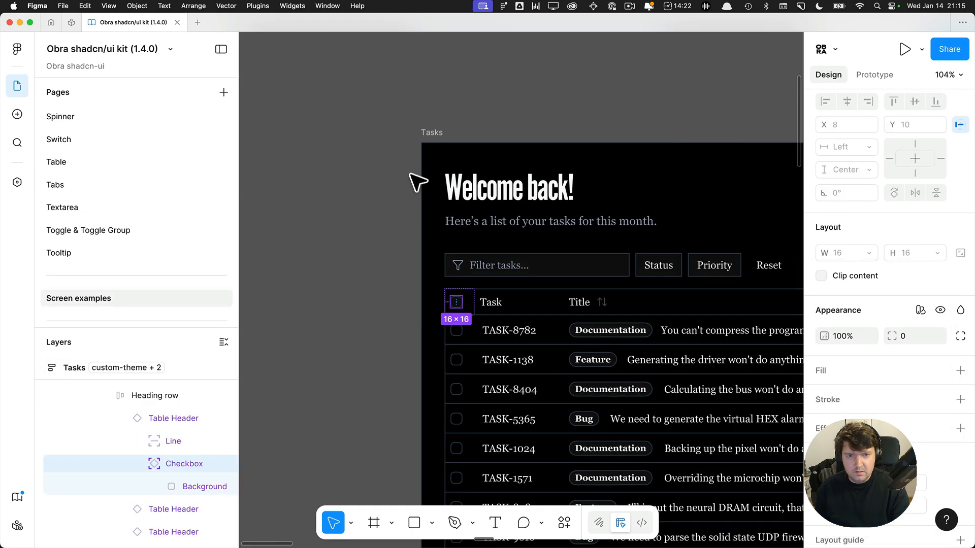
pyautogui.click(433, 138)
pyautogui.press('super+k')
pyautogui.write('rege')
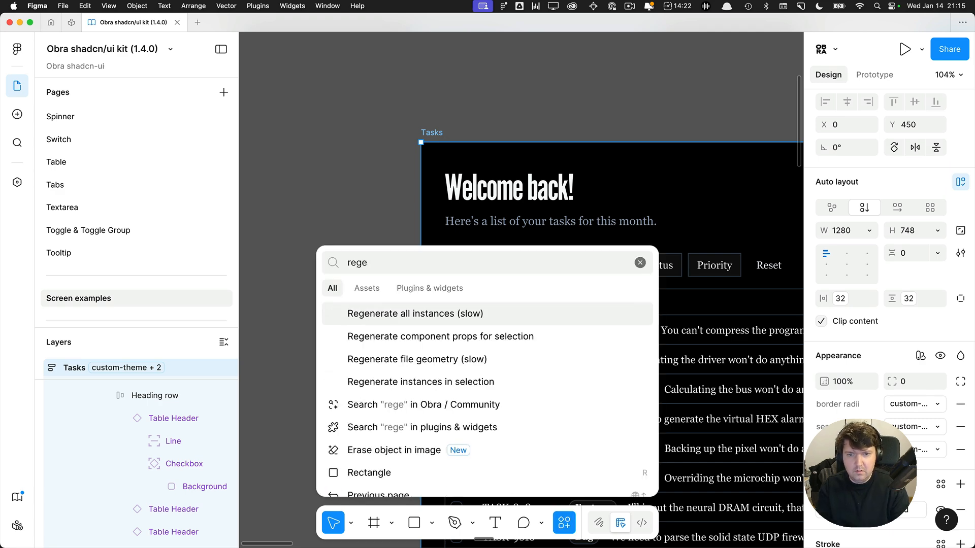
pyautogui.press('Down')
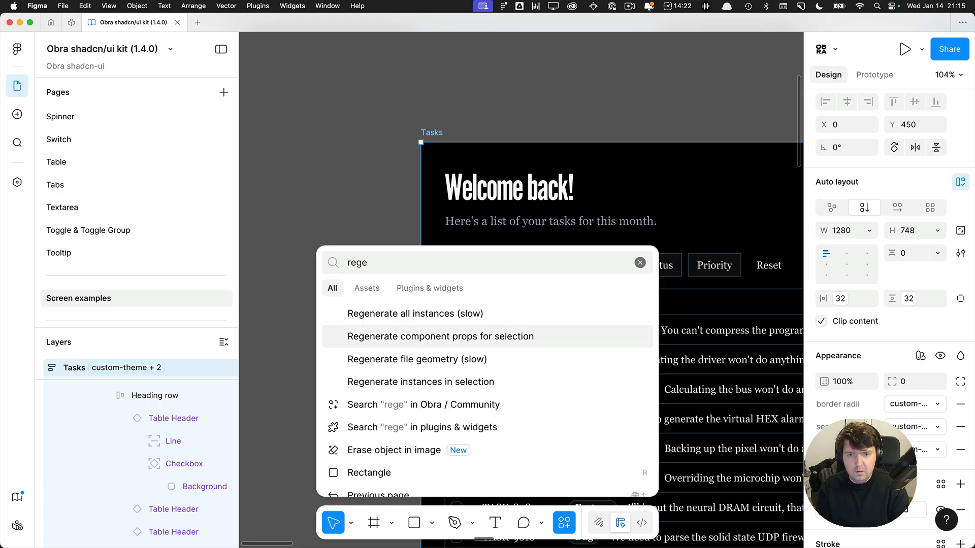
pyautogui.press('Down')
pyautogui.press('Down')
pyautogui.press('Return')
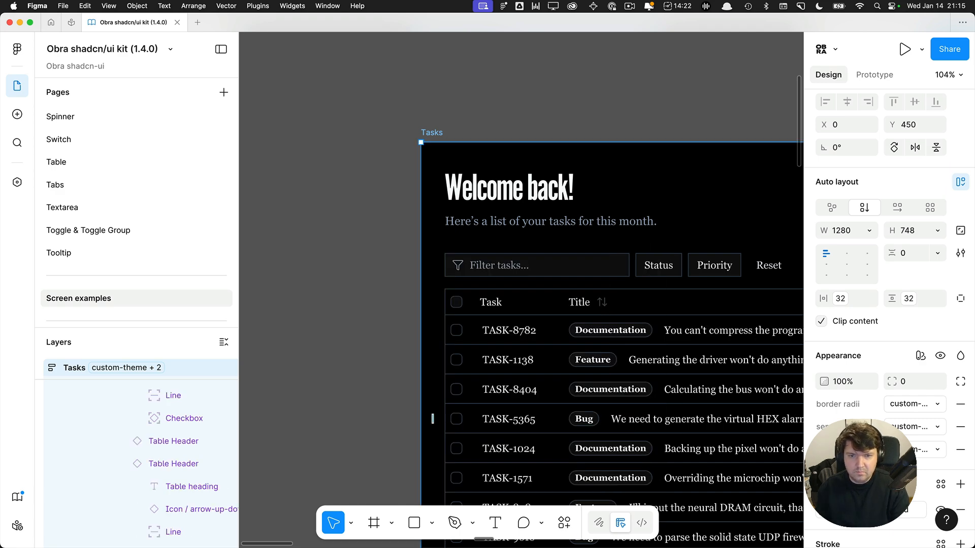
# Inspect the corner radius of the header checkbox's Background layer in the Tasks table
pyautogui.scroll(5, 489, 318)
pyautogui.keyDown('super'); pyautogui.click(413, 321); pyautogui.keyUp('super')
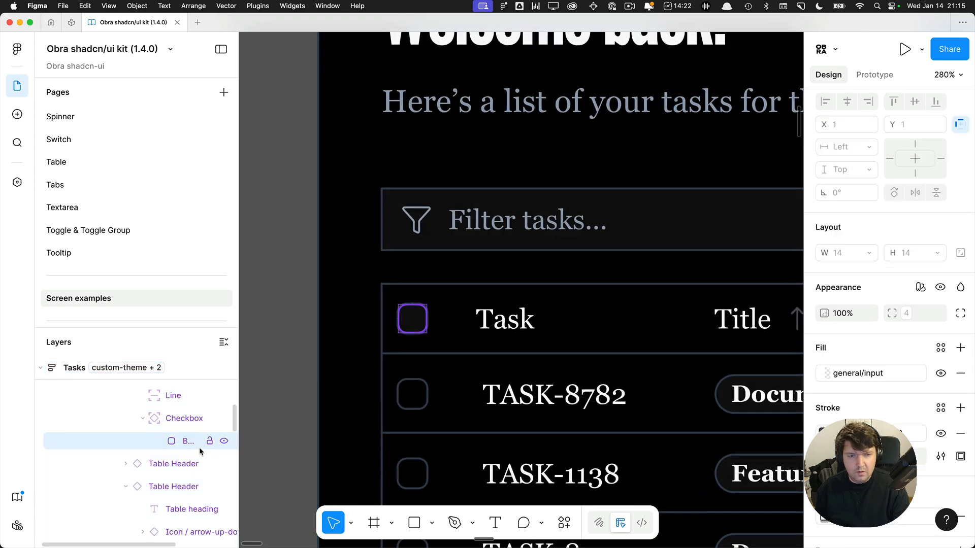
pyautogui.scroll(-2, 867, 283)
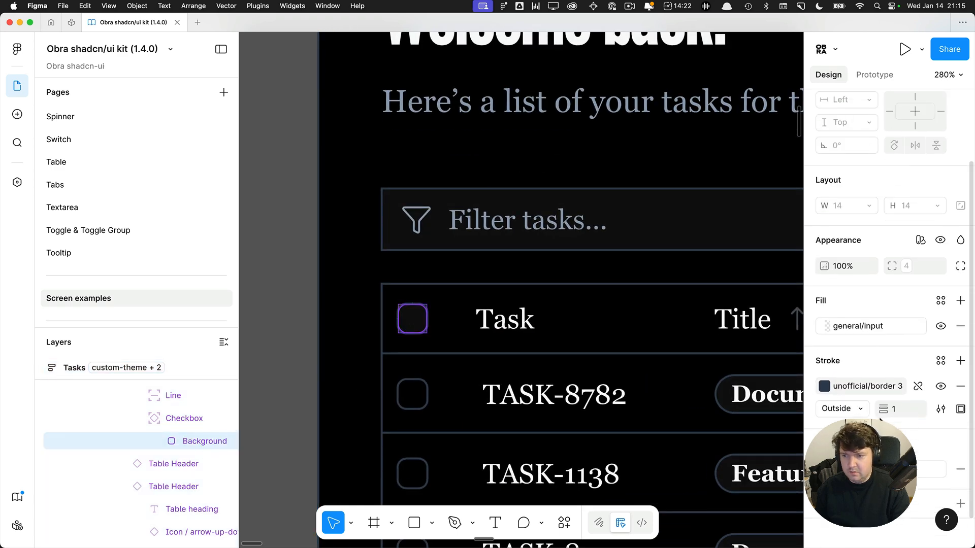
pyautogui.click(905, 261)
pyautogui.press('Escape')
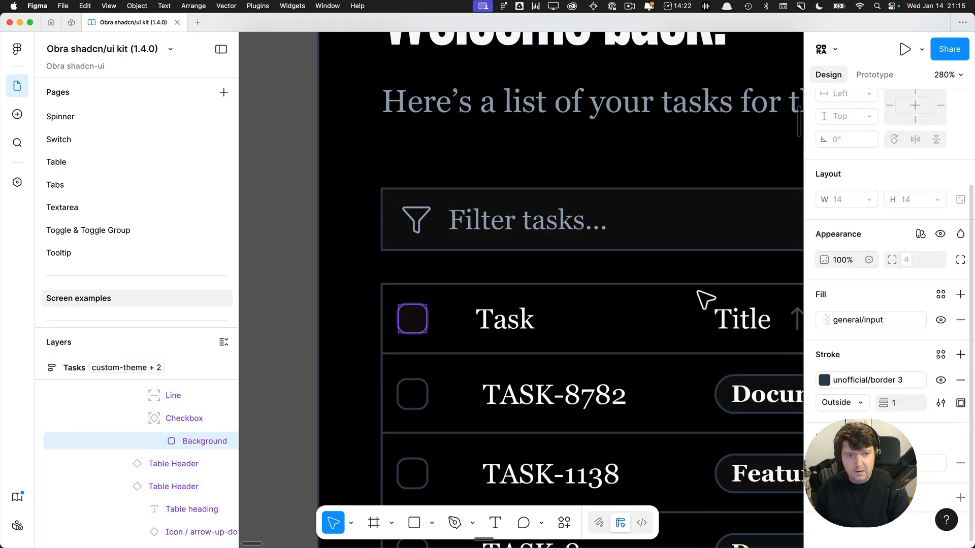
# Reapply the rounded-sm radius variable to the Background of the main unchecked default Checkbox, and return to the instance
pyautogui.click(194, 417)
pyautogui.scroll(5, 861, 141)
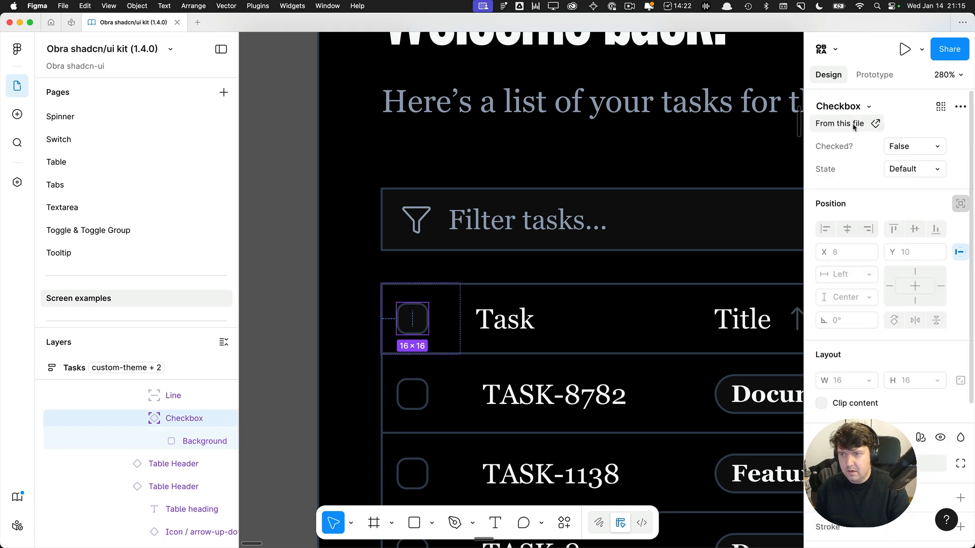
pyautogui.click(855, 127)
pyautogui.click(529, 276)
pyautogui.scroll(-2, 841, 351)
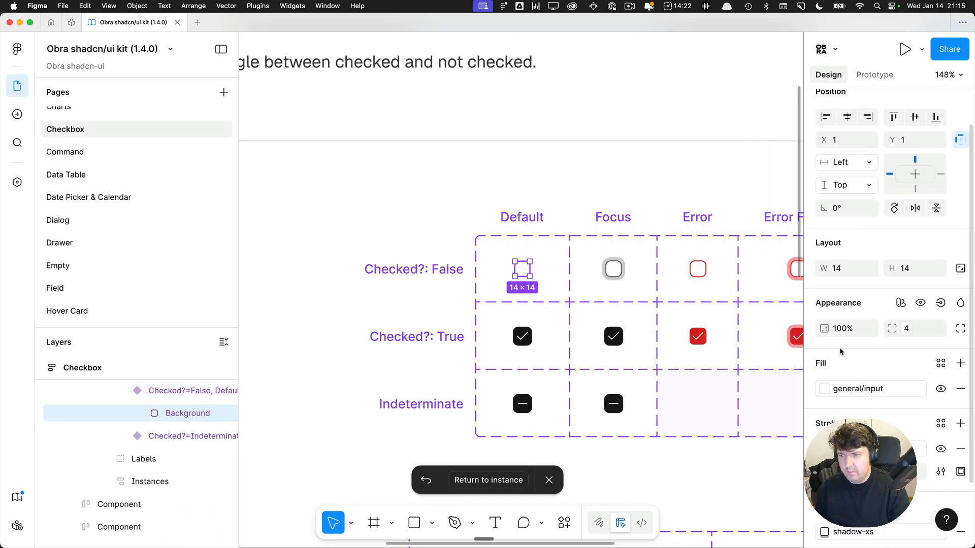
pyautogui.click(907, 328)
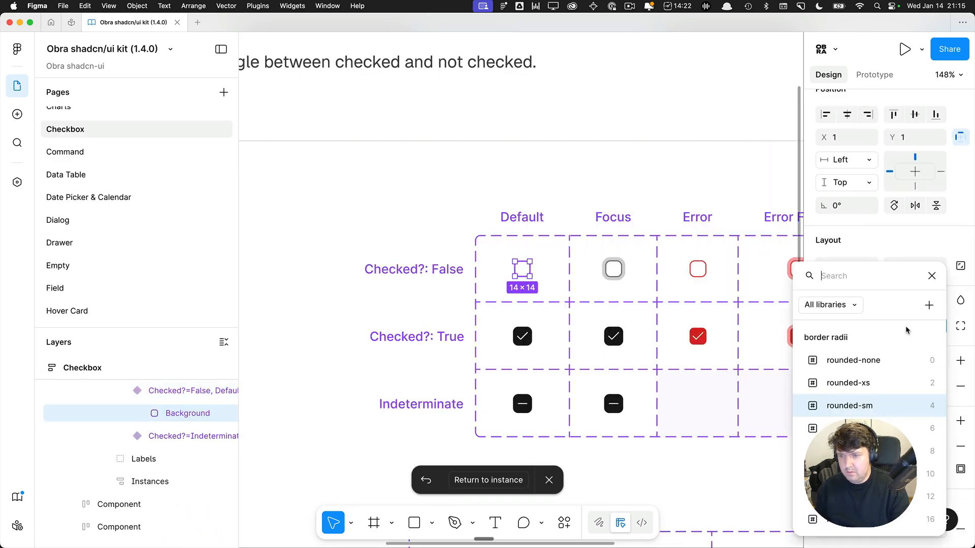
pyautogui.click(884, 407)
pyautogui.click(507, 482)
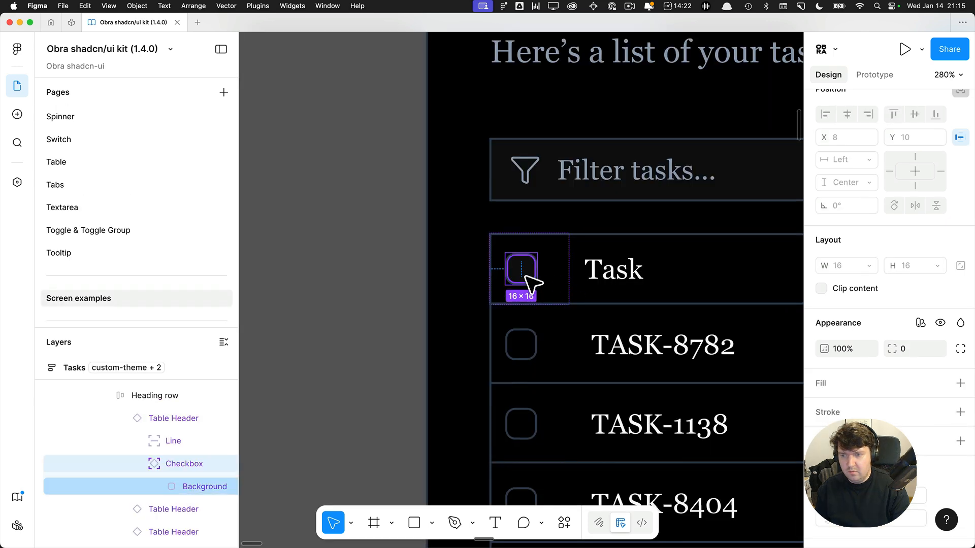
# Apply the rounded-sm radius variable to the Background layer of the header checkbox in the Tasks table
pyautogui.scroll(-3, 848, 355)
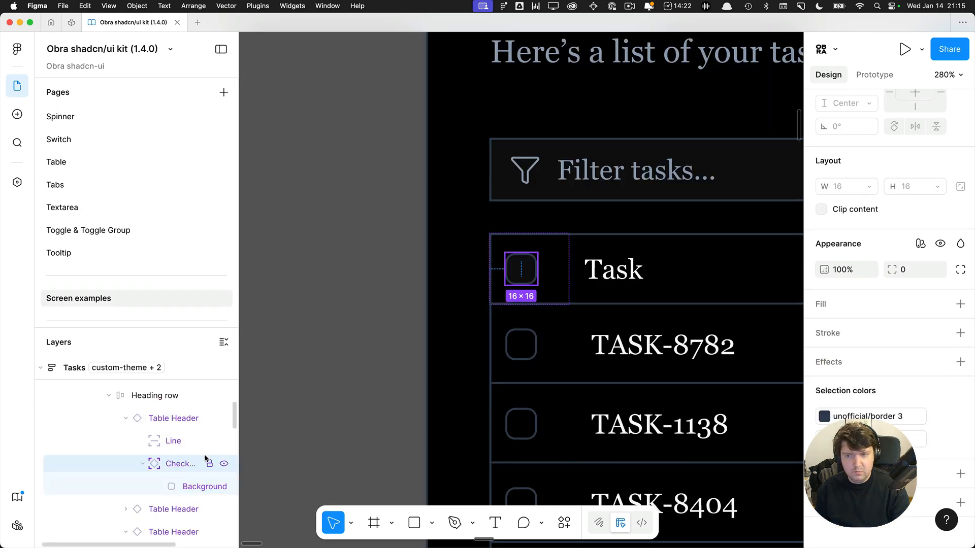
pyautogui.click(523, 279)
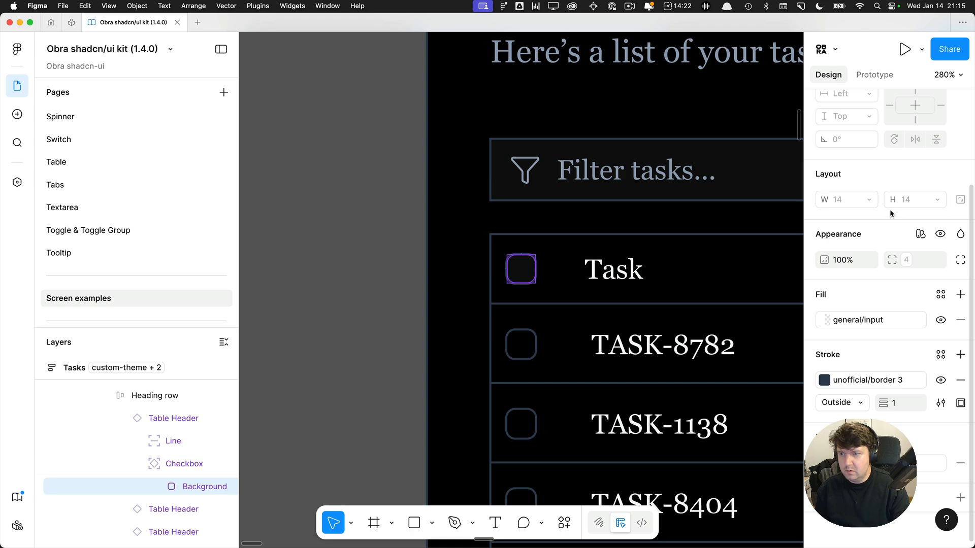
pyautogui.click(906, 264)
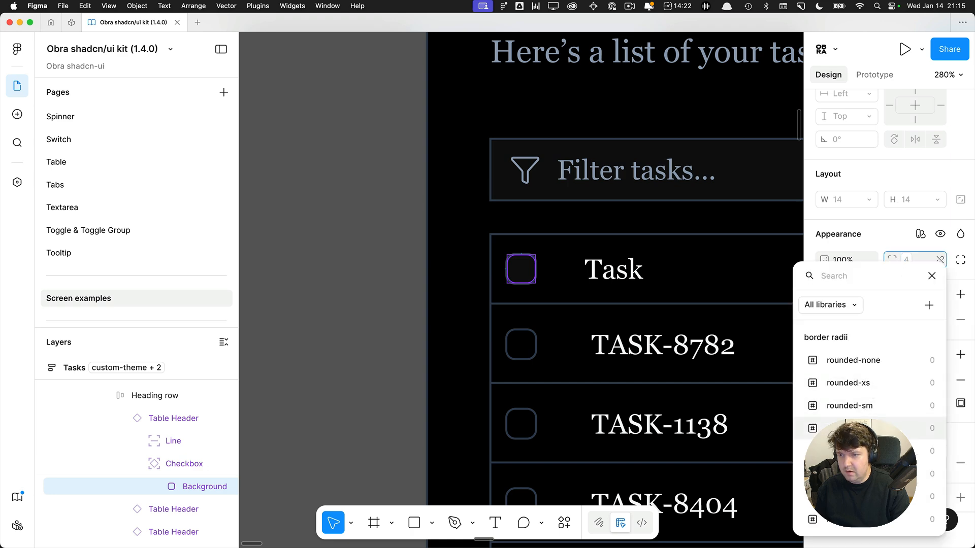
pyautogui.click(879, 408)
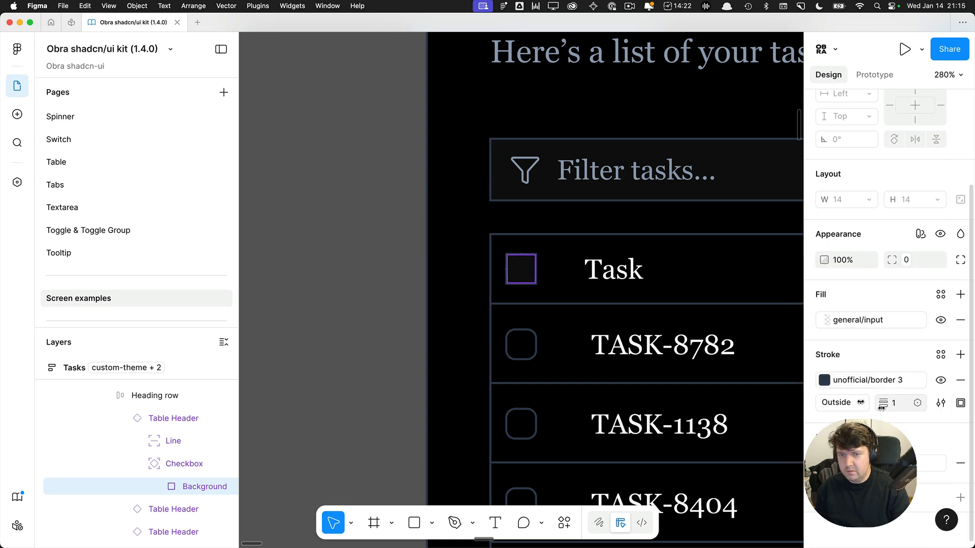
pyautogui.click(389, 292)
# Apply the rounded-sm radius variable to the checkbox Backgrounds of all task rows from TASK-8782 through TASK-5168
pyautogui.scroll(-2, 389, 292)
pyautogui.scroll(10, 389, 292)
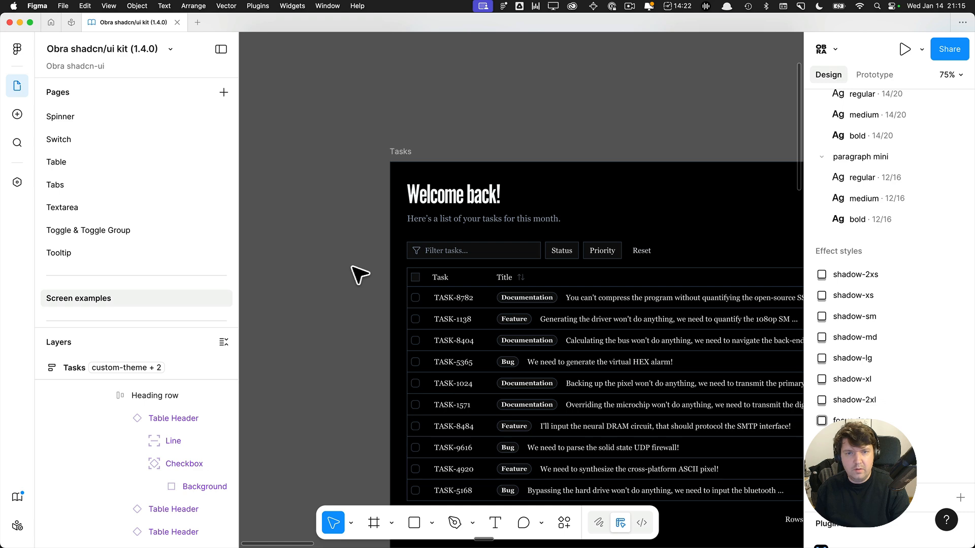
pyautogui.scroll(-3, 355, 275)
pyautogui.scroll(2, 386, 240)
pyautogui.keyDown('super'); pyautogui.click(415, 202); pyautogui.keyUp('super')
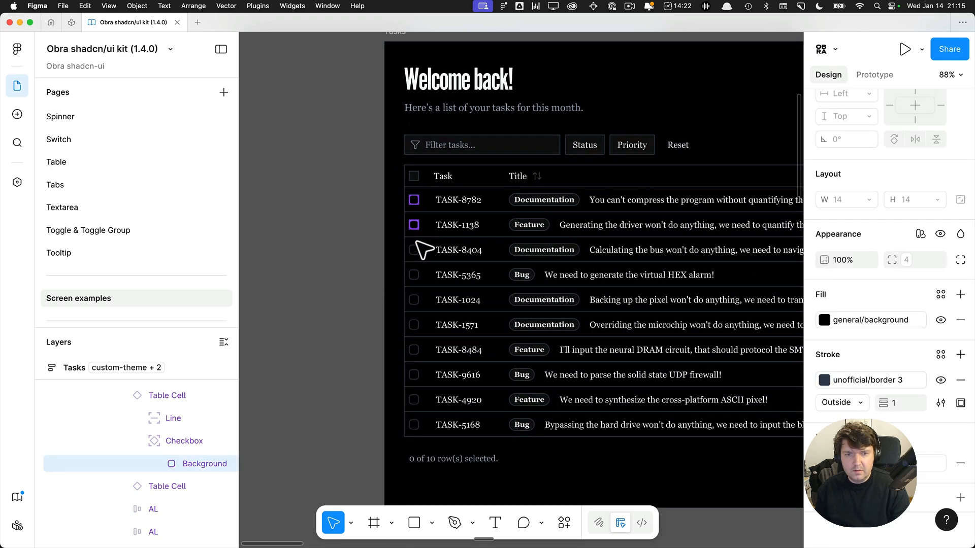
pyautogui.keyDown('shift'); pyautogui.keyDown('super'); pyautogui.click(414, 325); pyautogui.keyUp('super'); pyautogui.keyUp('shift')
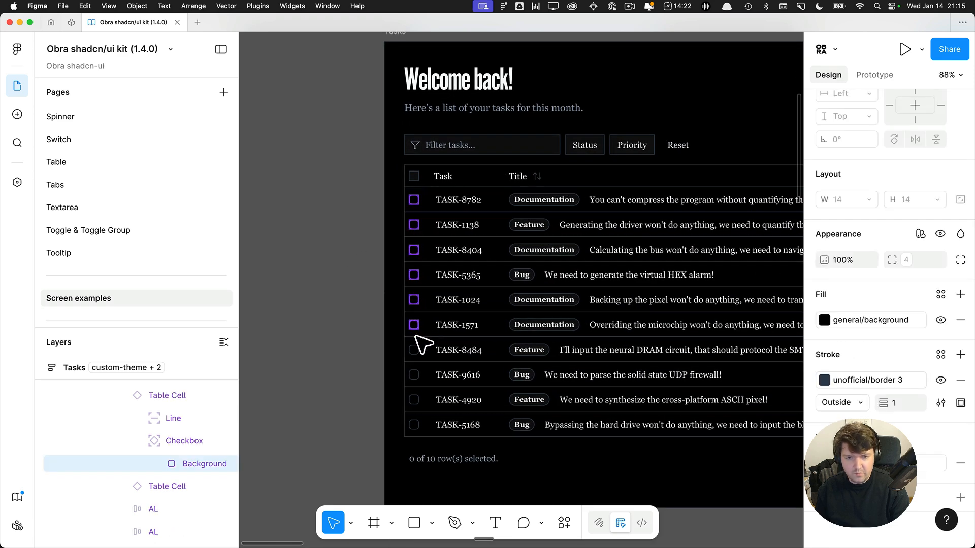
pyautogui.keyDown('shift'); pyautogui.keyDown('super'); pyautogui.click(415, 375); pyautogui.keyUp('super'); pyautogui.keyUp('shift')
pyautogui.keyDown('shift'); pyautogui.keyDown('super'); pyautogui.click(416, 400); pyautogui.keyUp('super'); pyautogui.keyUp('shift')
pyautogui.keyDown('shift'); pyautogui.keyDown('super'); pyautogui.click(416, 425); pyautogui.keyUp('super'); pyautogui.keyUp('shift')
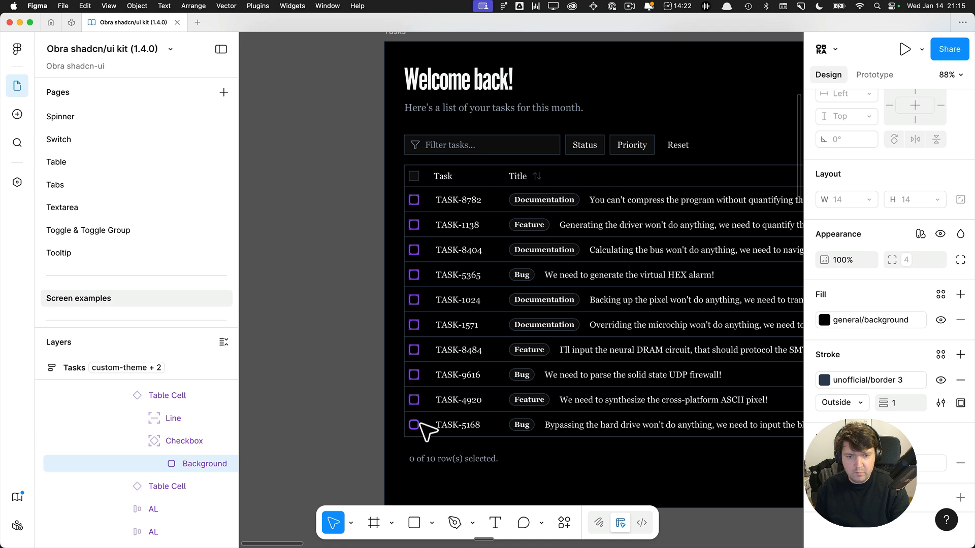
pyautogui.click(940, 259)
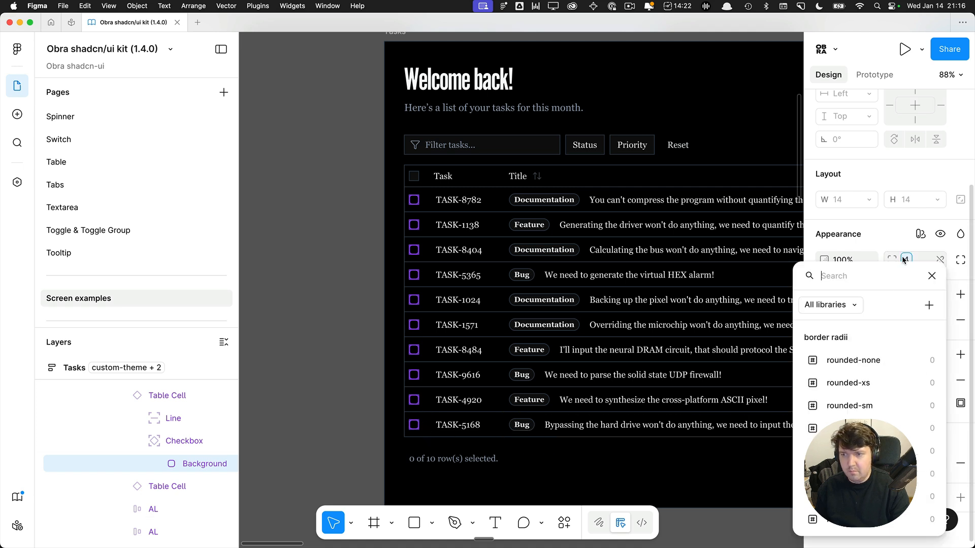
pyautogui.scroll(-1, 885, 376)
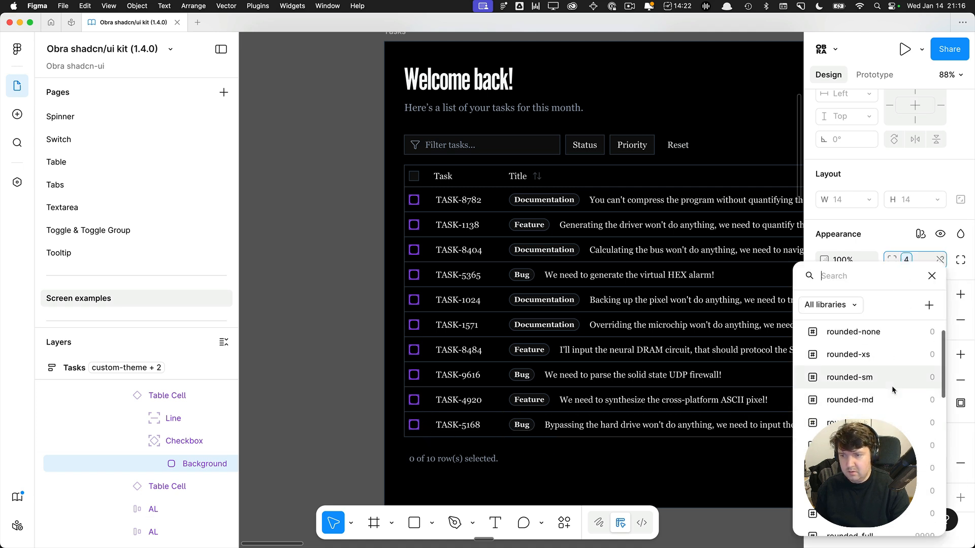
pyautogui.click(886, 376)
pyautogui.click(344, 337)
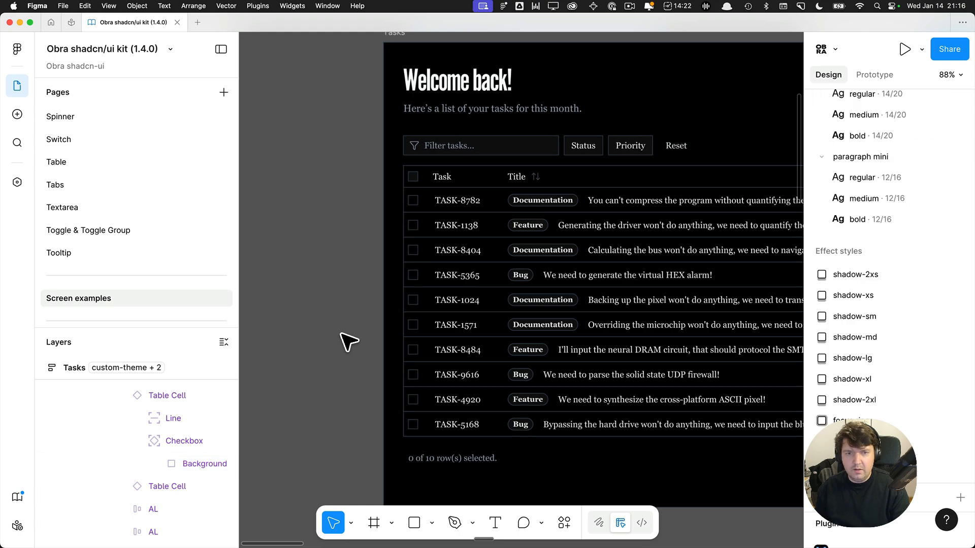
# Select the rows-per-page dropdown below the Tasks table and look through the border radii variables available for its corner radius
pyautogui.scroll(-5, 349, 341)
pyautogui.press('super+backslash')
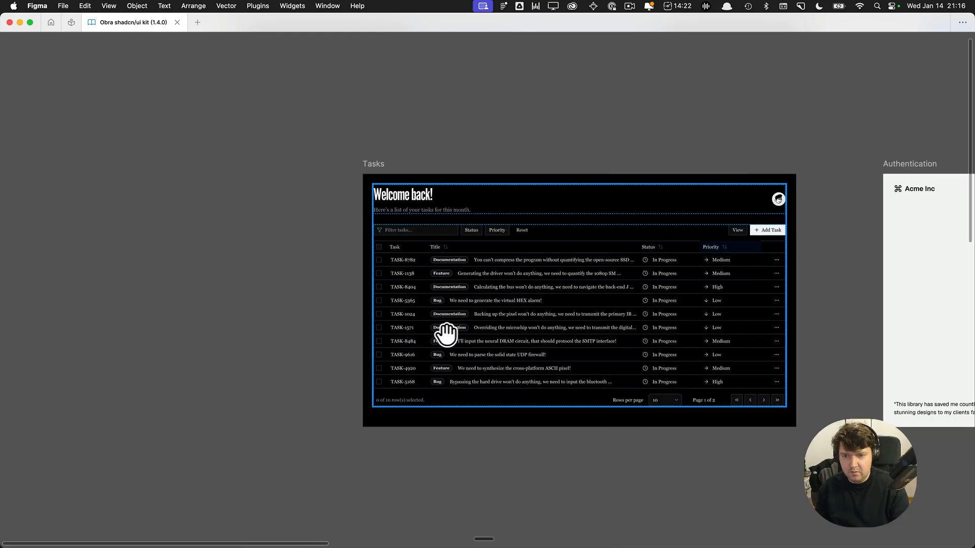
pyautogui.scroll(10, 646, 414)
pyautogui.click(594, 357)
pyautogui.press('super+backslash')
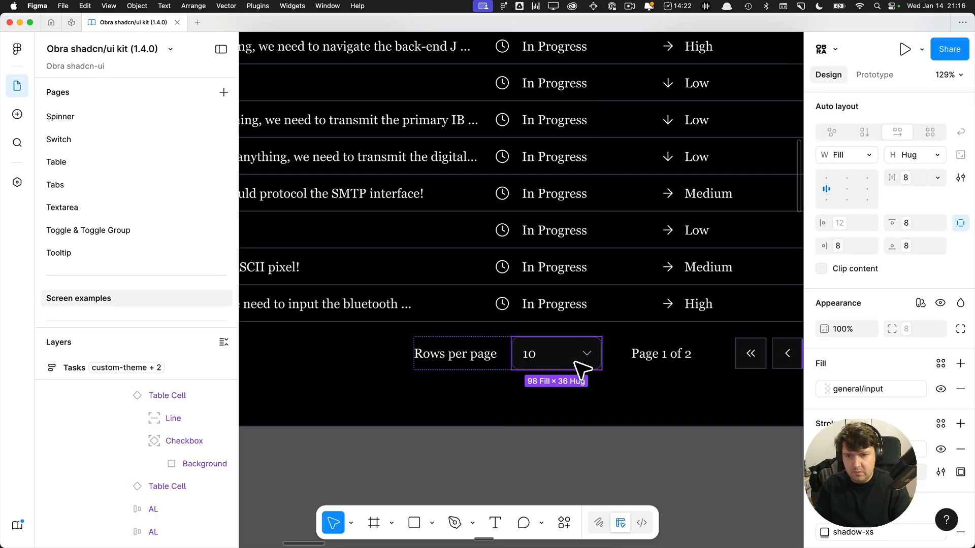
pyautogui.click(909, 330)
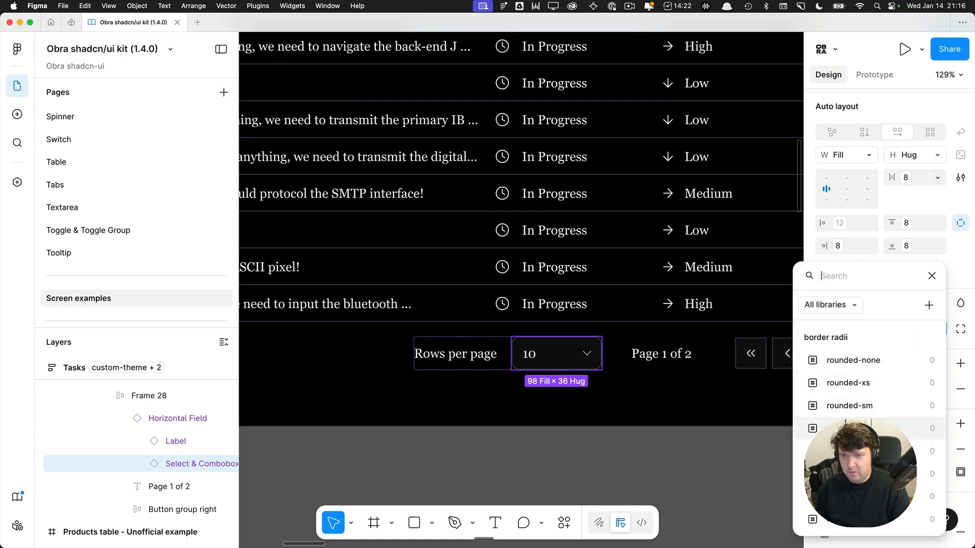
pyautogui.press('Escape')
# Inspect the corner radius of the main Select & Combobox component's Default, Default, 1 Line variant
pyautogui.scroll(5, 812, 183)
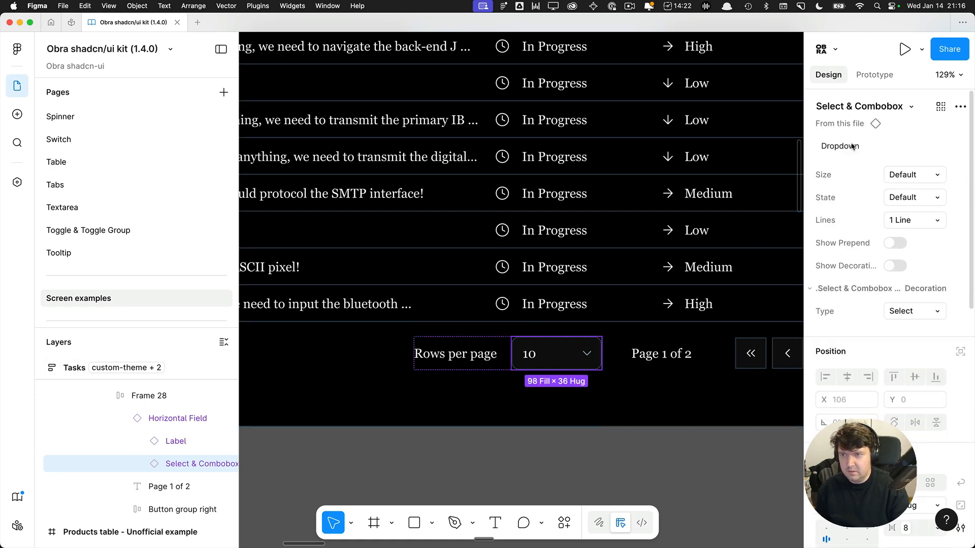
pyautogui.click(838, 127)
pyautogui.click(564, 191)
pyautogui.scroll(5, 495, 228)
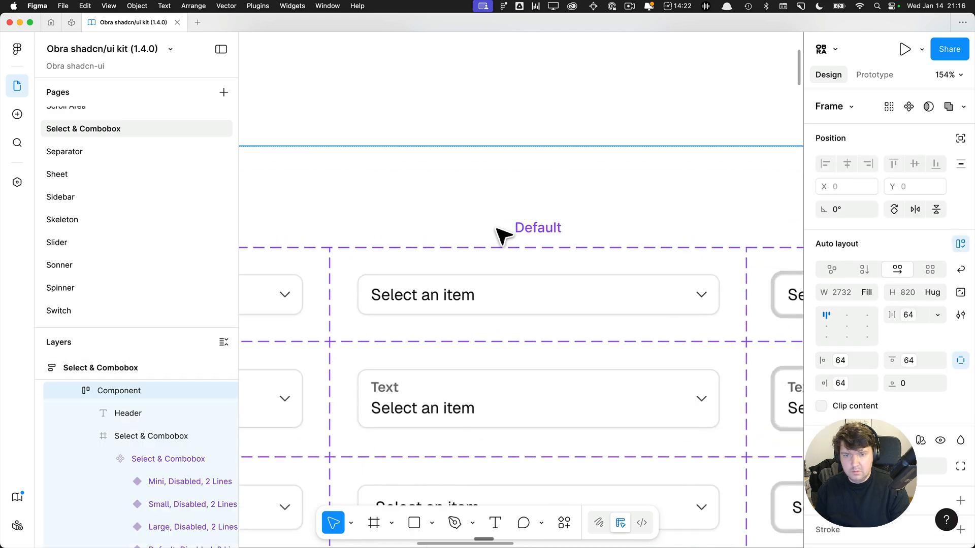
pyautogui.click(522, 305)
pyautogui.scroll(-4, 914, 359)
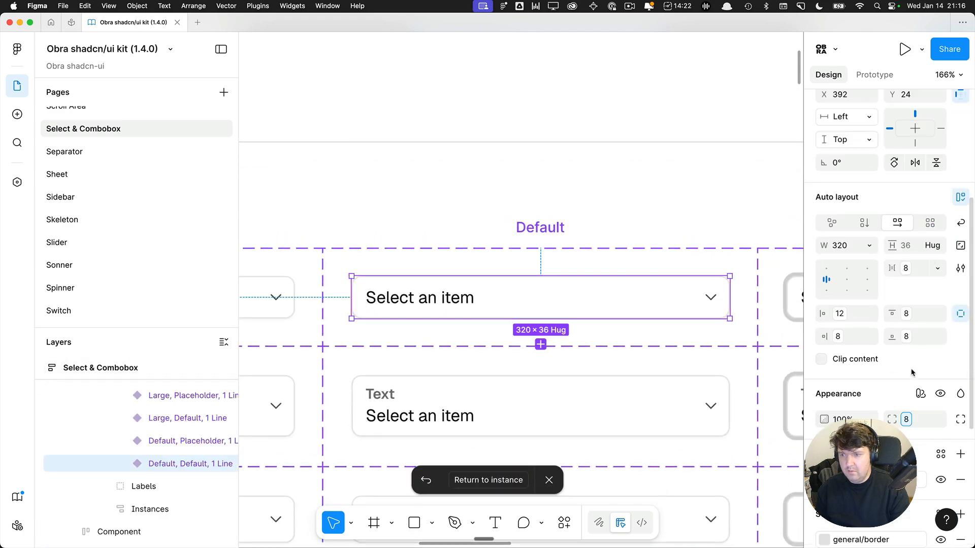
pyautogui.click(907, 419)
pyautogui.click(625, 372)
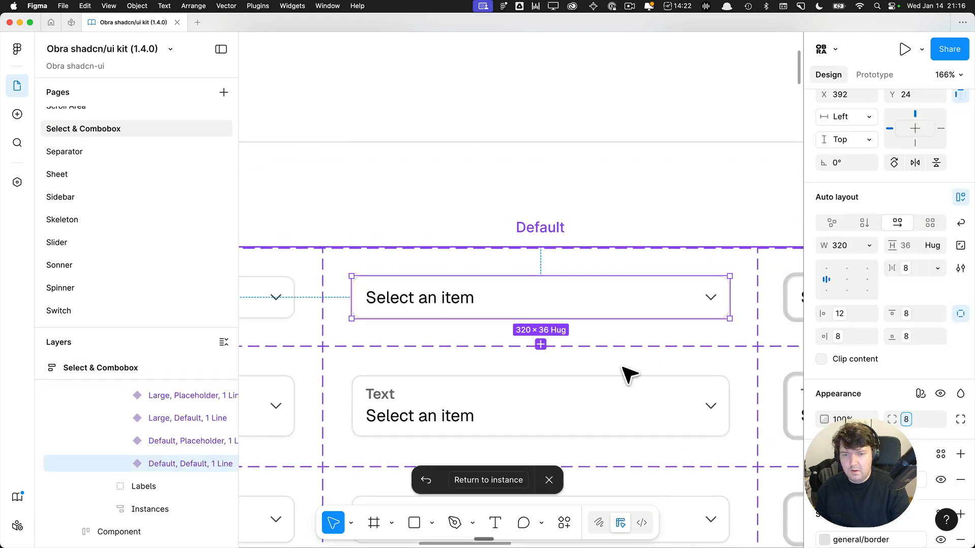
# Return to the rows-per-page dropdown instance and apply a border radii variable to its corner radius
pyautogui.click(488, 480)
pyautogui.scroll(-3, 907, 325)
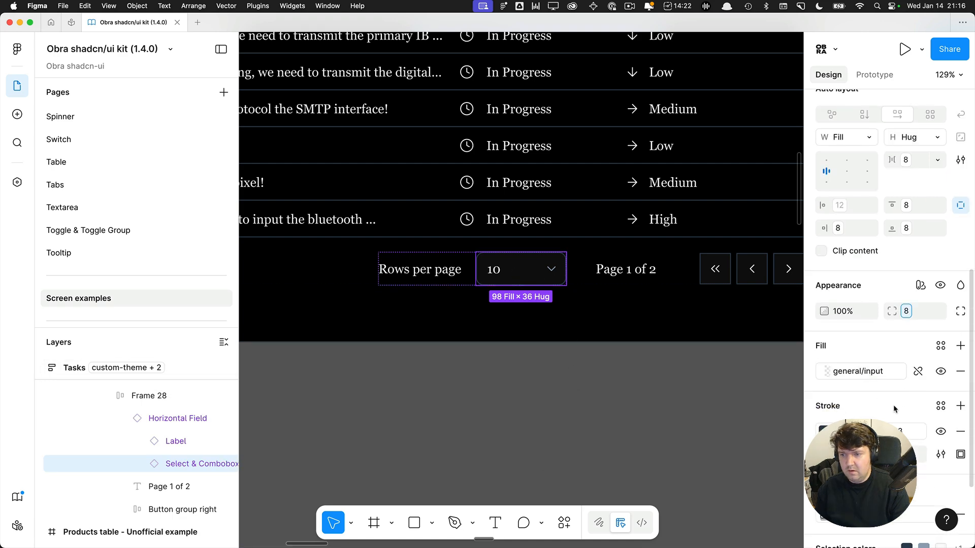
pyautogui.click(907, 309)
pyautogui.click(869, 451)
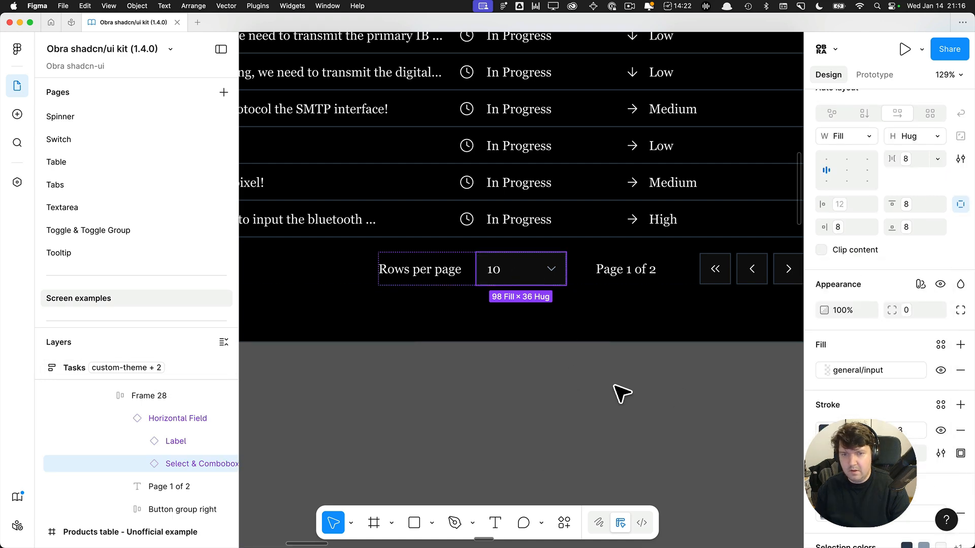
pyautogui.click(589, 384)
# Review the whole Tasks screen in the custom theme with the interface hidden
pyautogui.scroll(-8, 527, 382)
pyautogui.scroll(4, 530, 389)
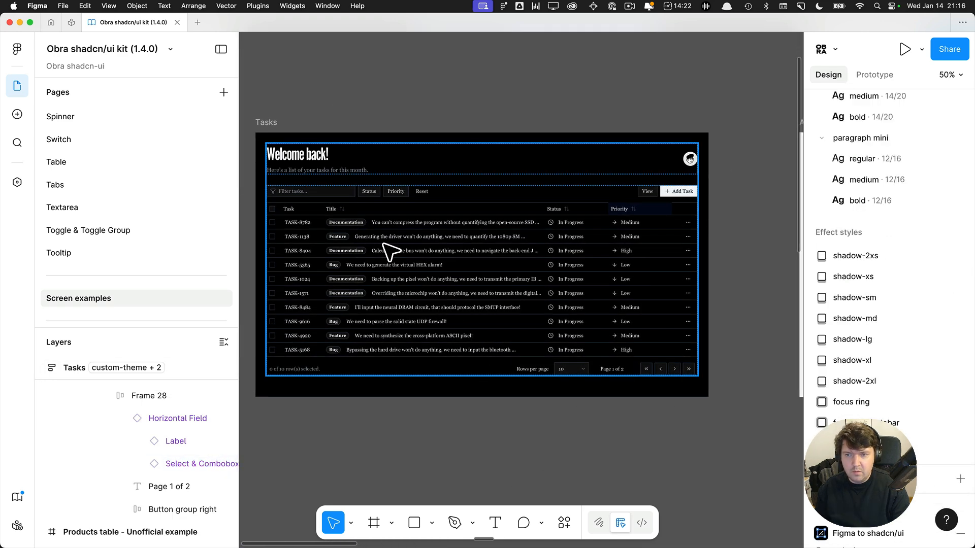
pyautogui.moveTo(471, 109); pyautogui.dragTo(509, 106)
pyautogui.press('super+backslash')
pyautogui.scroll(3, 536, 150)
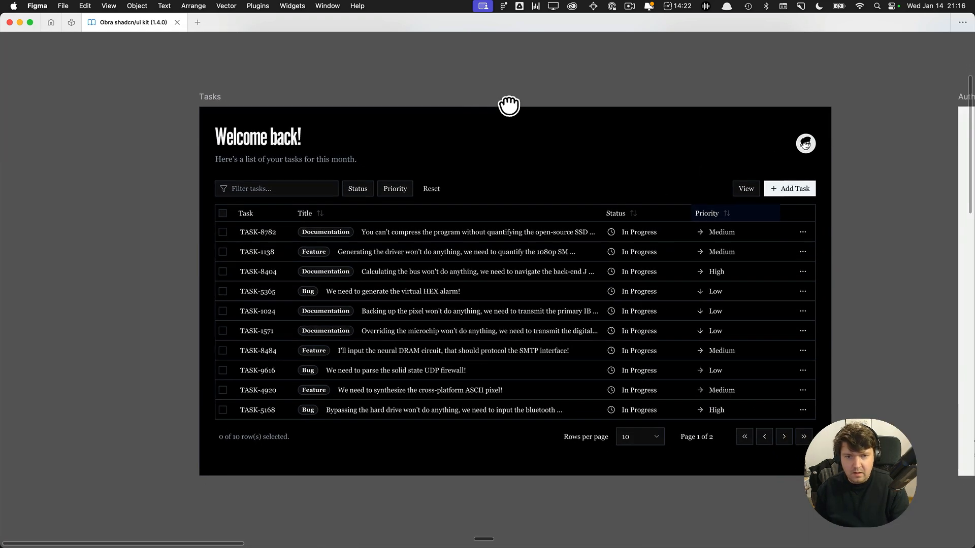
pyautogui.press('super+backslash')
pyautogui.scroll(-5, 502, 99)
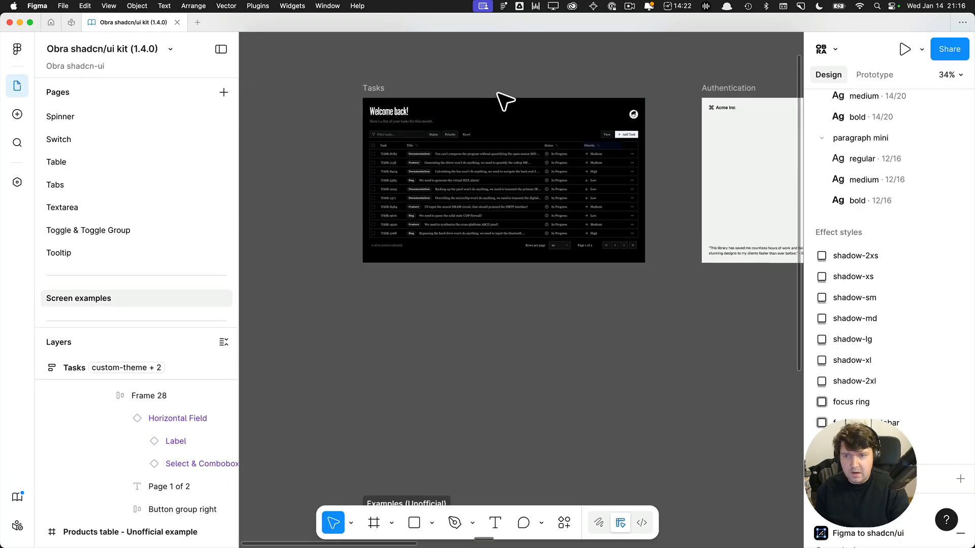
# Select the Authentication frame and run the Obra Batch Mode Switcher plugin
pyautogui.click(732, 100)
pyautogui.scroll(5, 731, 100)
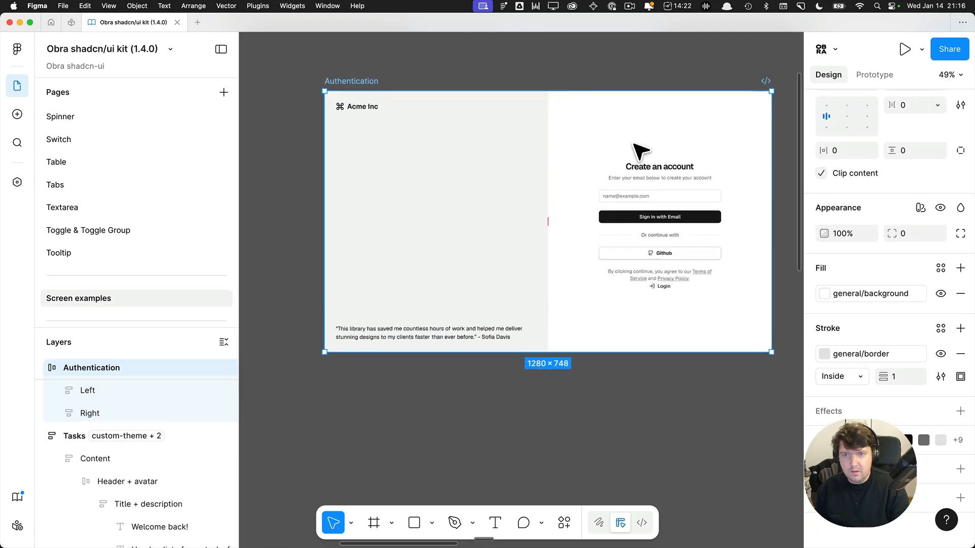
pyautogui.press('super+backslash')
pyautogui.moveTo(634, 152); pyautogui.dragTo(592, 163)
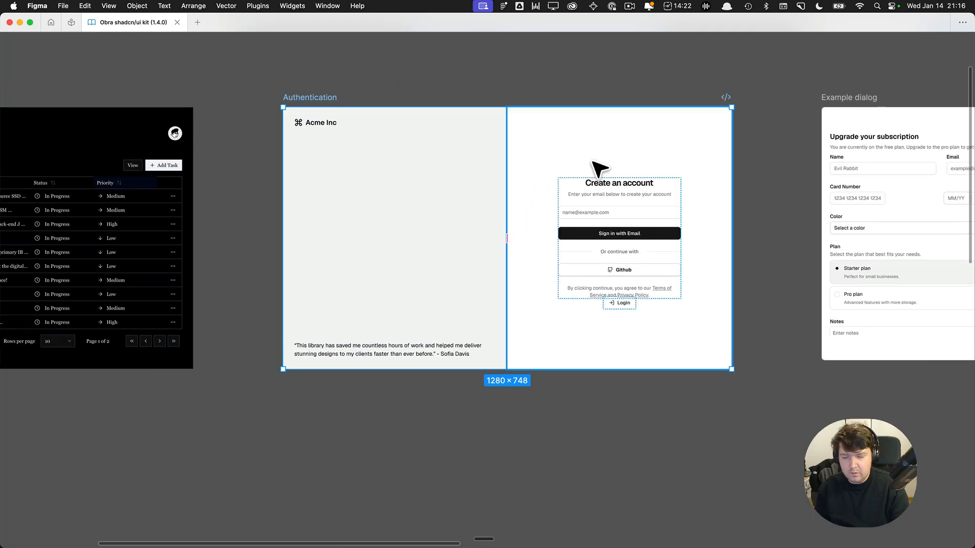
pyautogui.press('super+backslash')
pyautogui.scroll(2, 548, 159)
pyautogui.scroll(3, 474, 124)
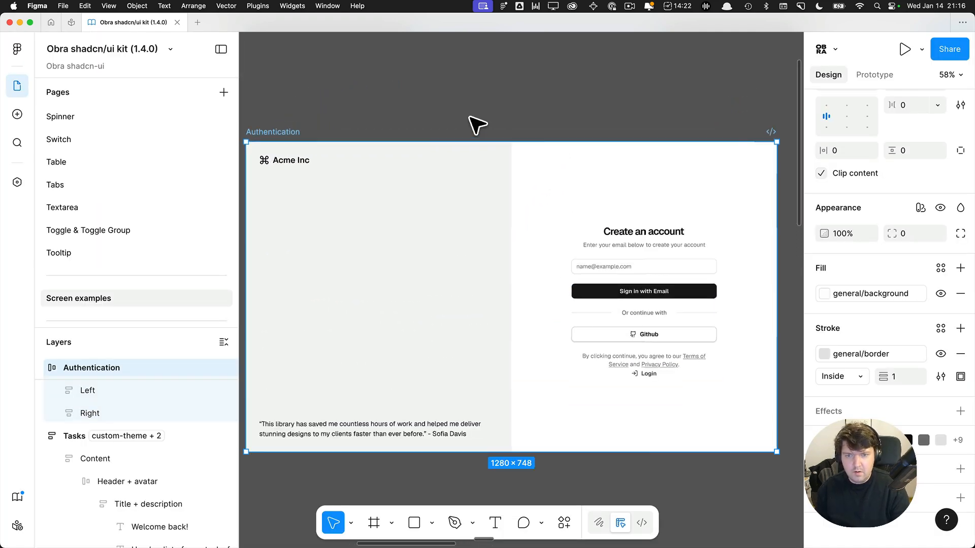
pyautogui.press('super+k')
pyautogui.write('batch')
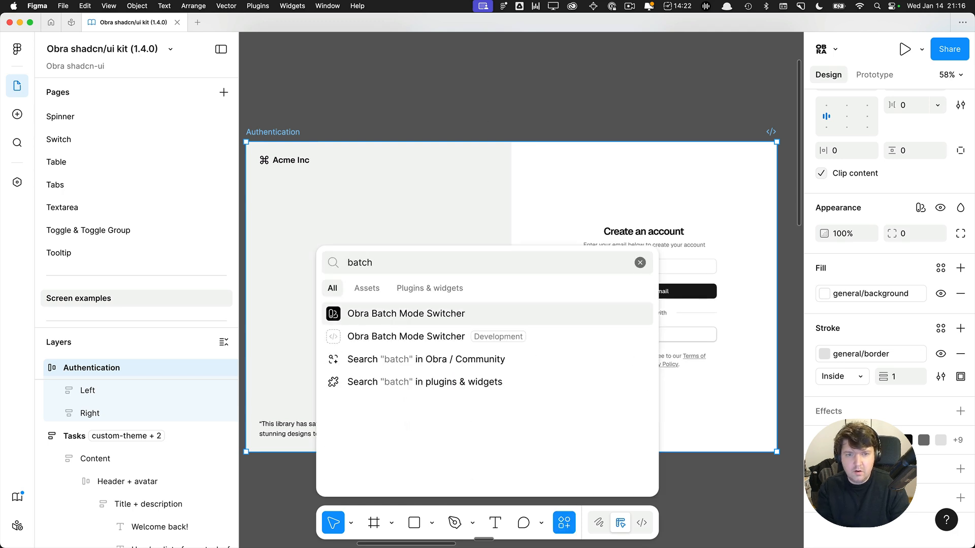
pyautogui.press('Return')
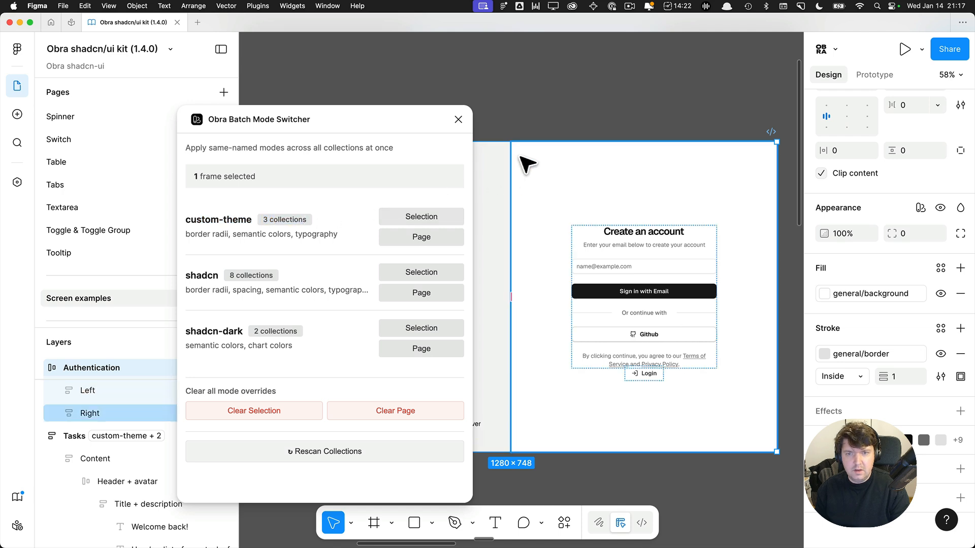
# Apply the custom-theme modes to the selected Authentication frame and close the mode switcher
pyautogui.hscroll(-5, 544, 152)
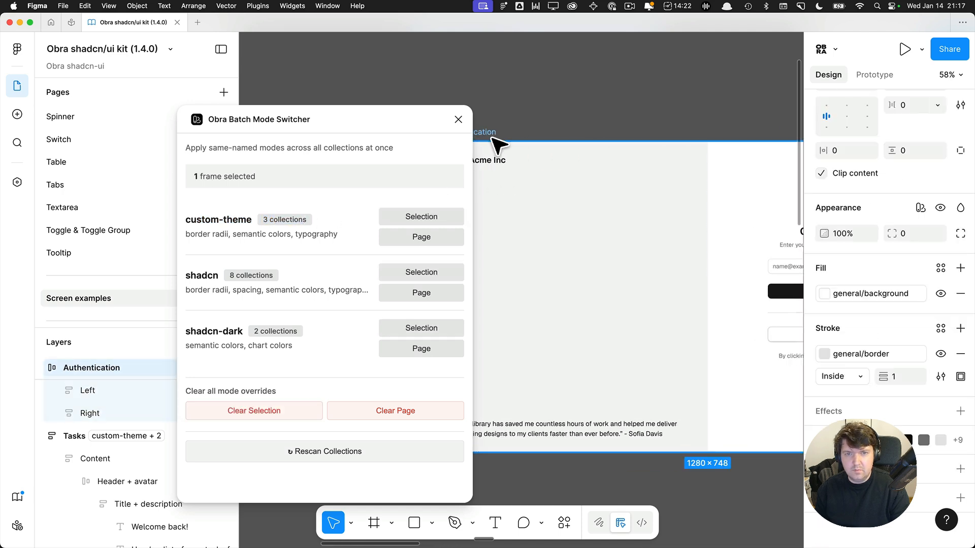
pyautogui.click(432, 216)
pyautogui.scroll(-3, 573, 133)
pyautogui.moveTo(427, 119); pyautogui.dragTo(307, 97)
pyautogui.hscroll(4, 681, 128)
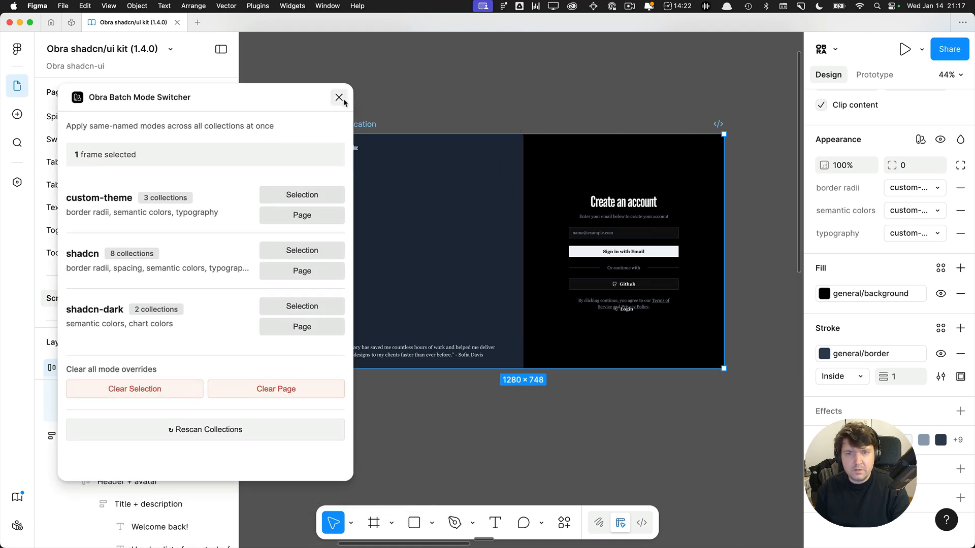
pyautogui.click(339, 97)
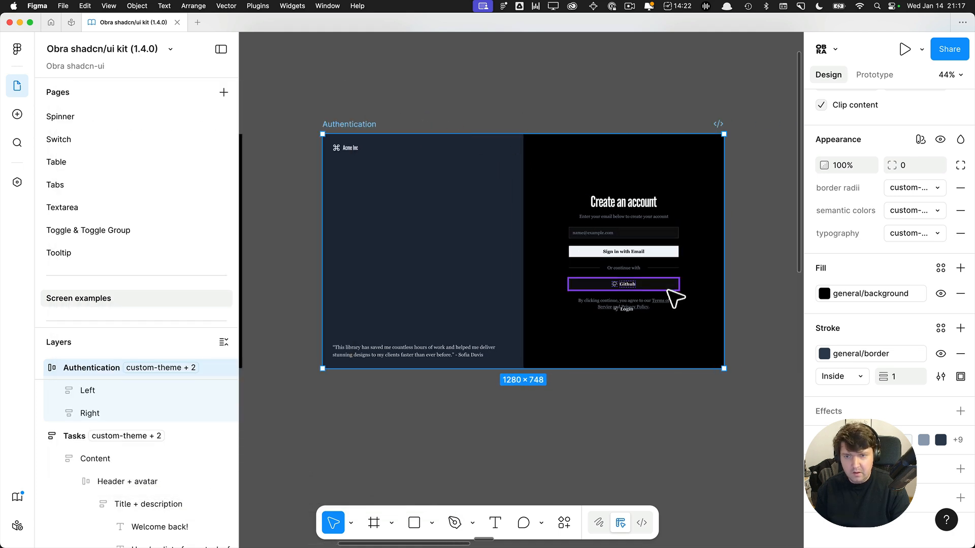
# Move the Login button down so it sits below the terms text on the Authentication screen
pyautogui.scroll(5, 675, 300)
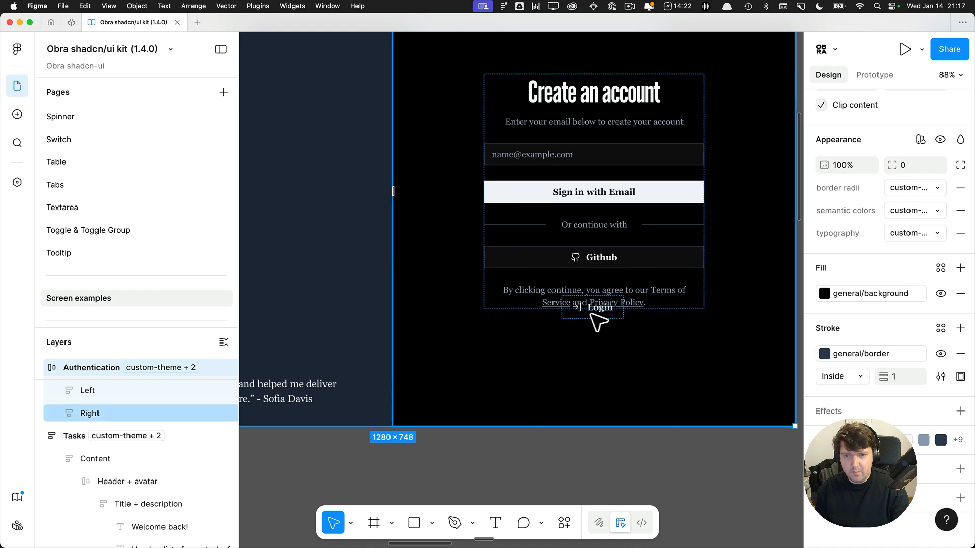
pyautogui.doubleClick(597, 315)
pyautogui.moveTo(603, 307); pyautogui.dragTo(604, 332)
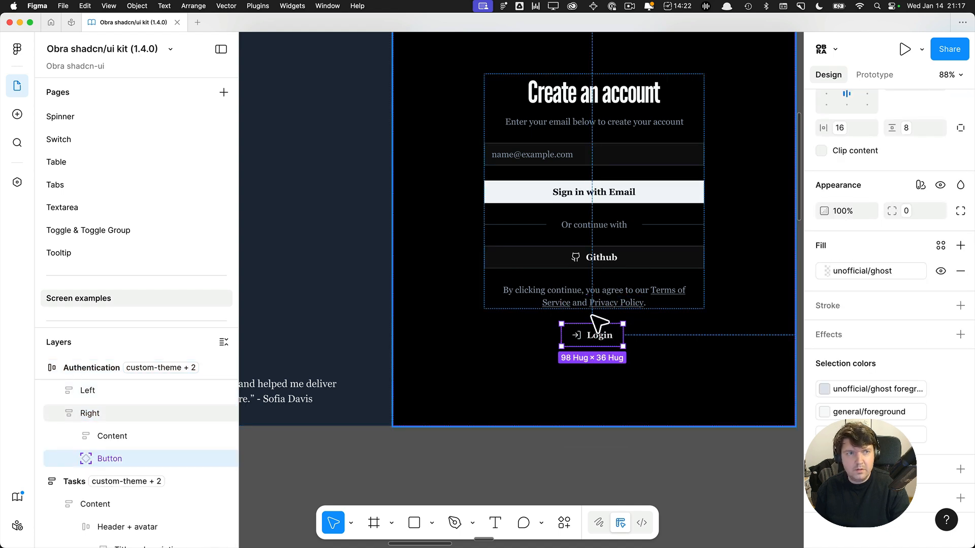
pyautogui.scroll(-5, 598, 323)
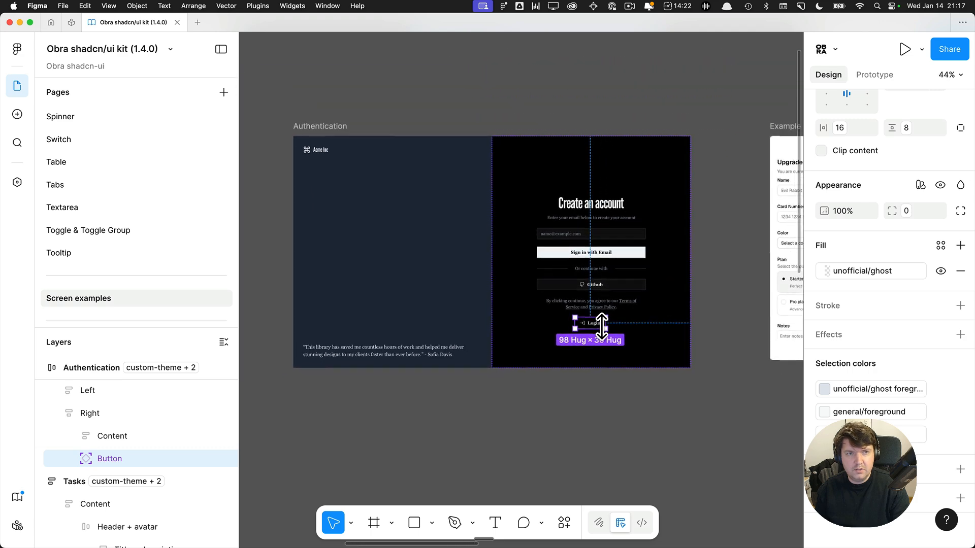
pyautogui.click(506, 161)
# Delete the custom-theme mode from the border radii variable collection
pyautogui.scroll(-3, 507, 162)
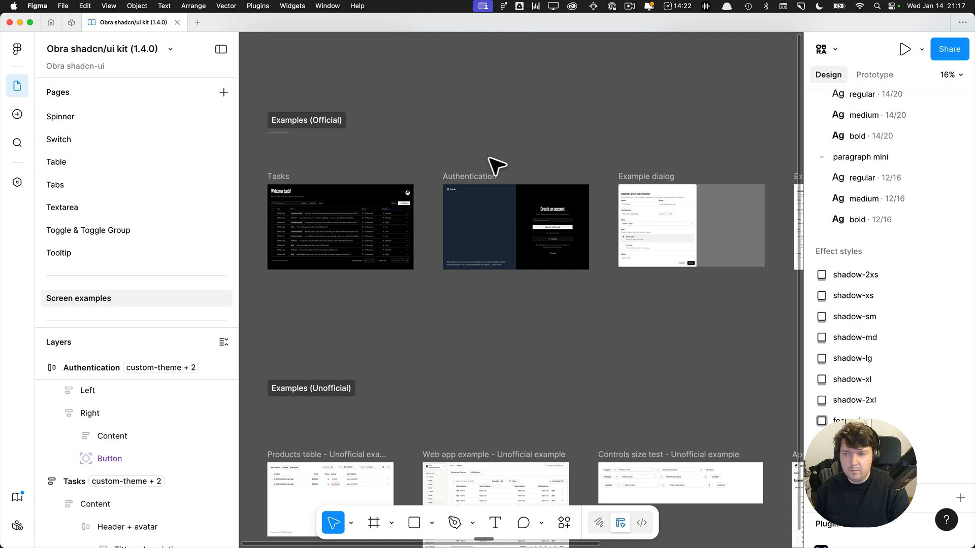
pyautogui.scroll(10, 904, 196)
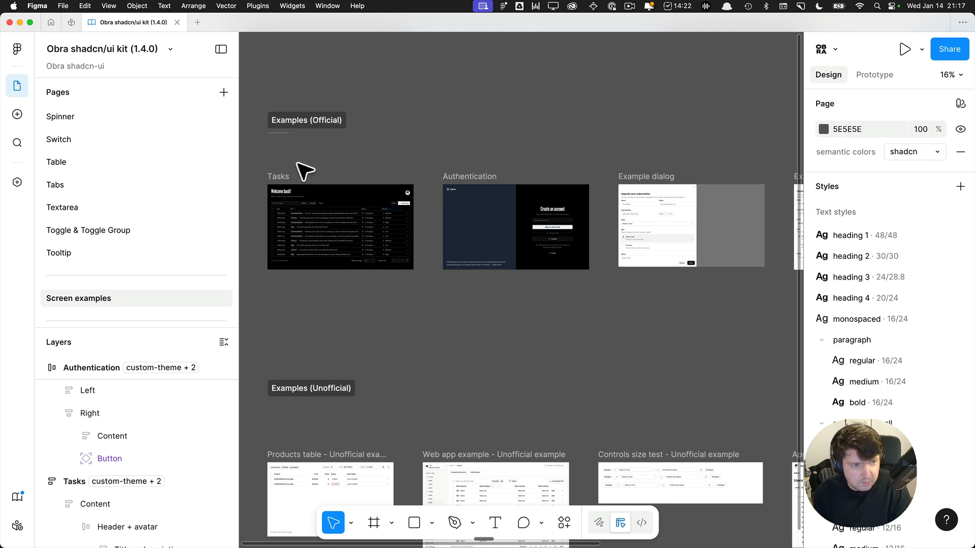
pyautogui.click(17, 182)
pyautogui.rightClick(583, 82)
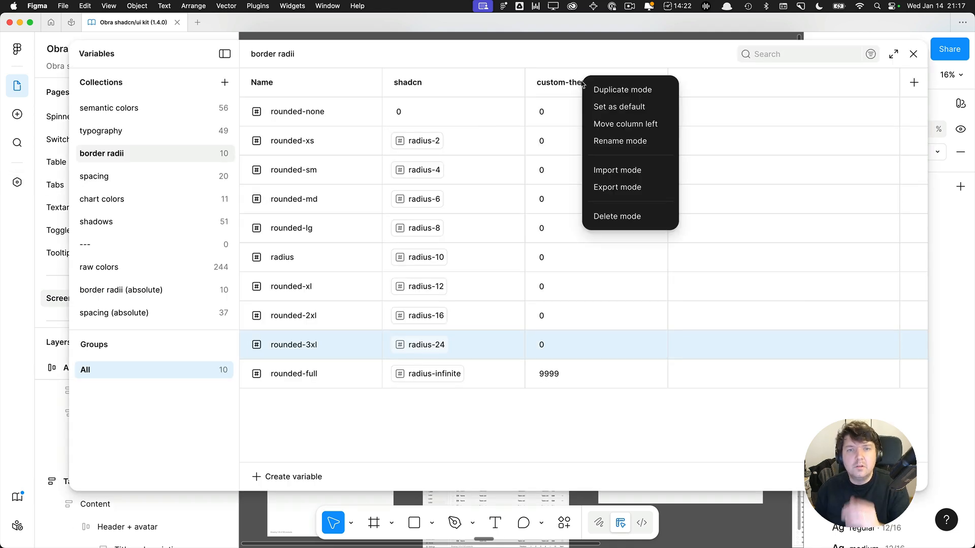
# Delete the custom-theme mode from the typography variable collection
pyautogui.click(159, 130)
pyautogui.click(173, 132)
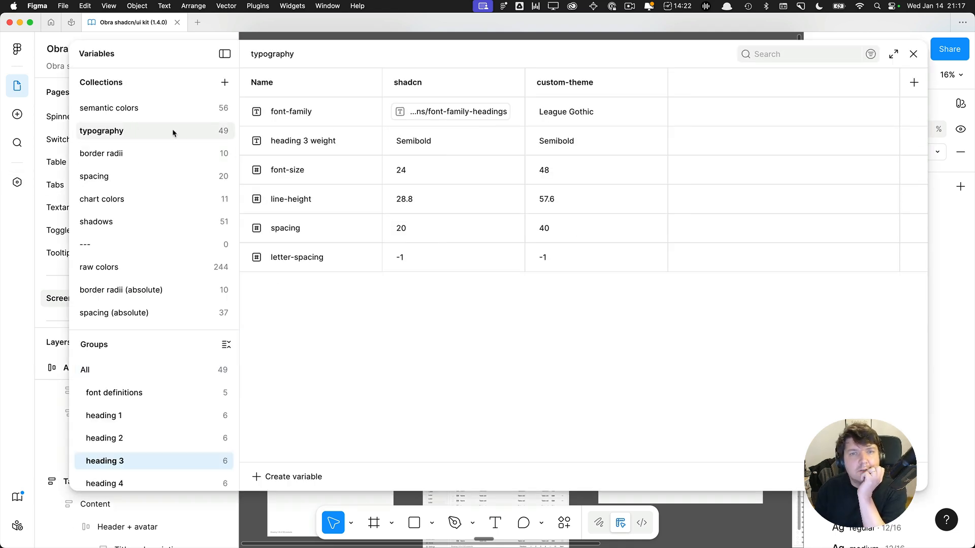
pyautogui.rightClick(572, 87)
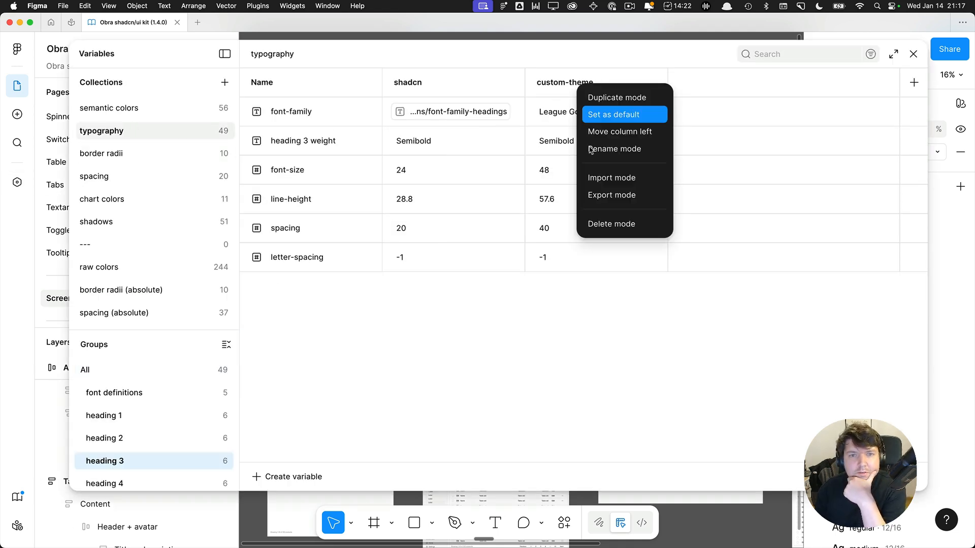
# Delete the custom-theme mode from the semantic colors collection and close the variables window
pyautogui.click(174, 109)
pyautogui.click(174, 108)
pyautogui.rightClick(691, 87)
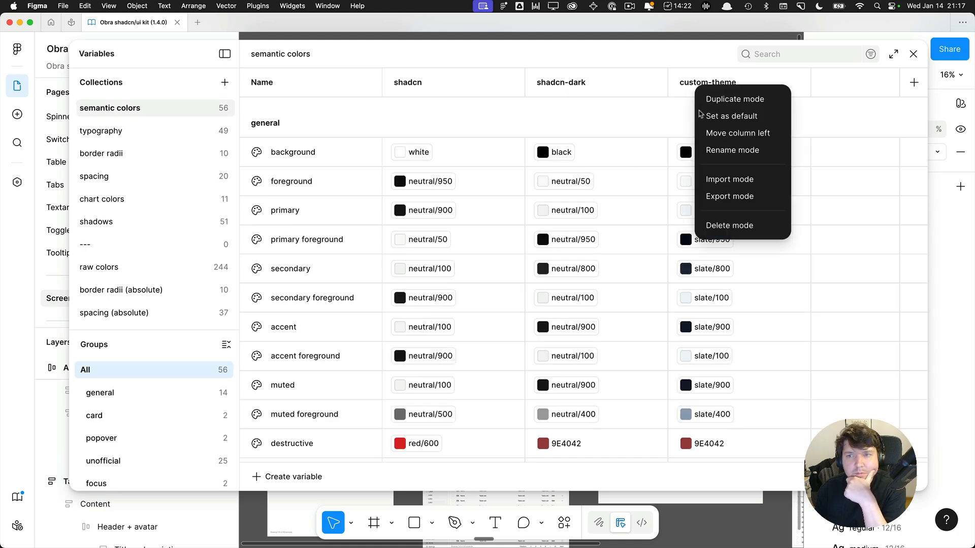
pyautogui.press('Return')
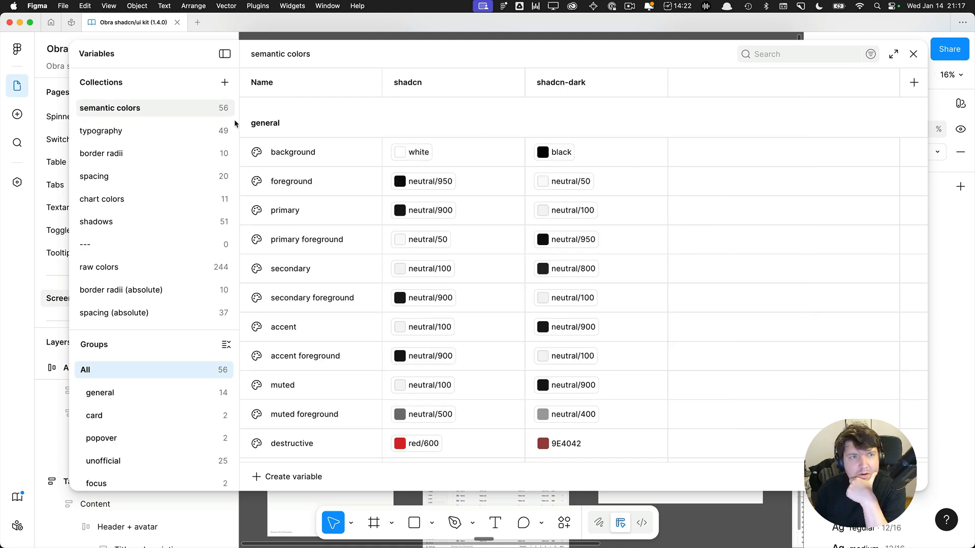
pyautogui.scroll(-3, 137, 208)
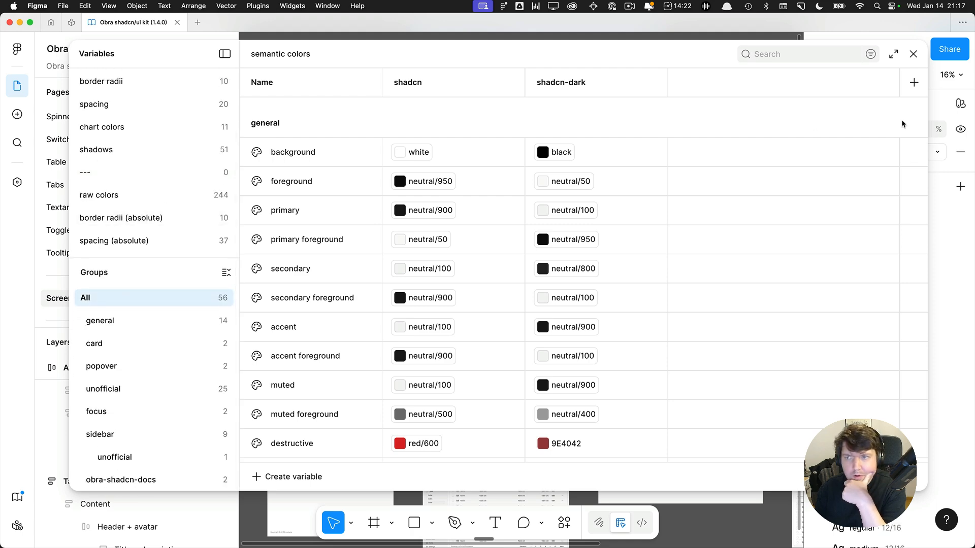
pyautogui.click(914, 53)
# Review the Tasks screen and check which modes the Obra Batch Mode Switcher plugin still offers
pyautogui.hscroll(-5, 496, 157)
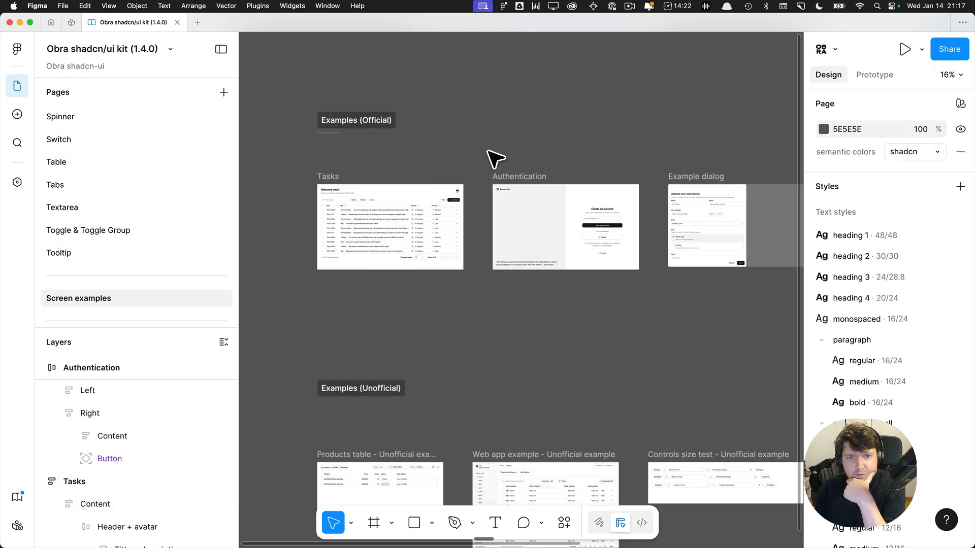
pyautogui.scroll(10, 419, 285)
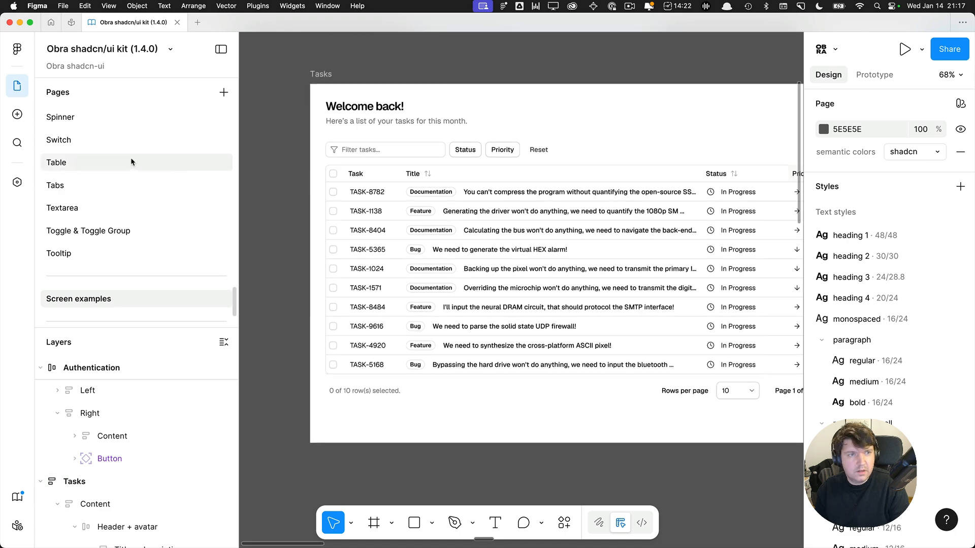
pyautogui.scroll(15, 130, 158)
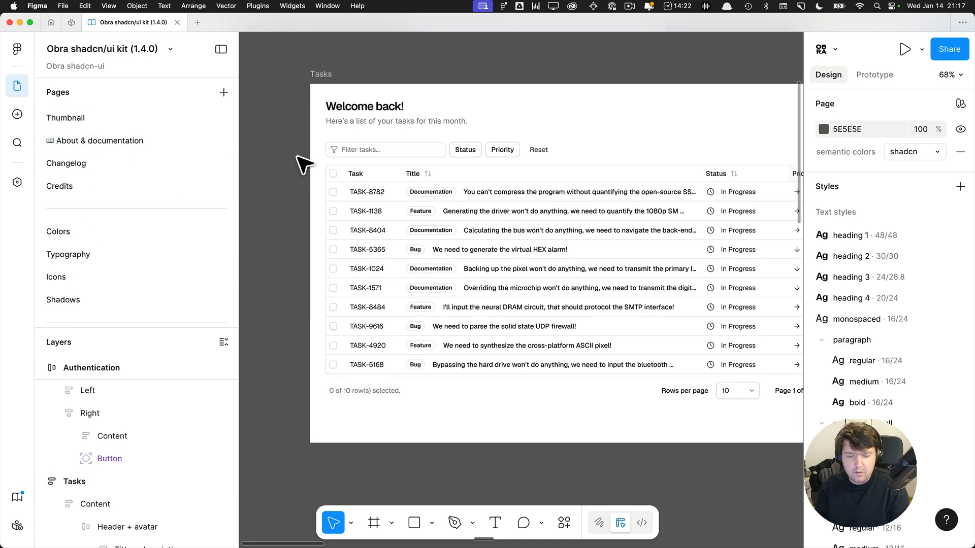
pyautogui.press('super+k')
pyautogui.press('Return')
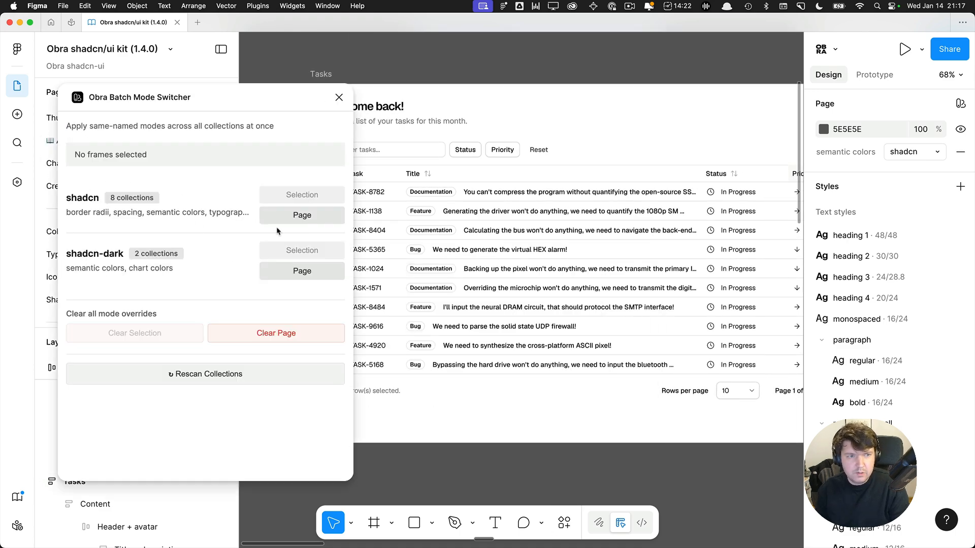
pyautogui.click(229, 211)
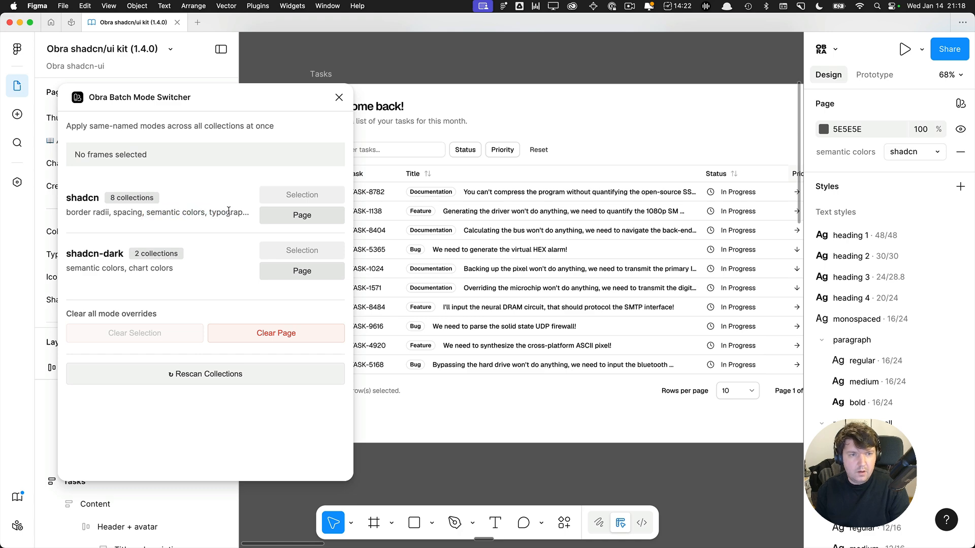
pyautogui.click(340, 97)
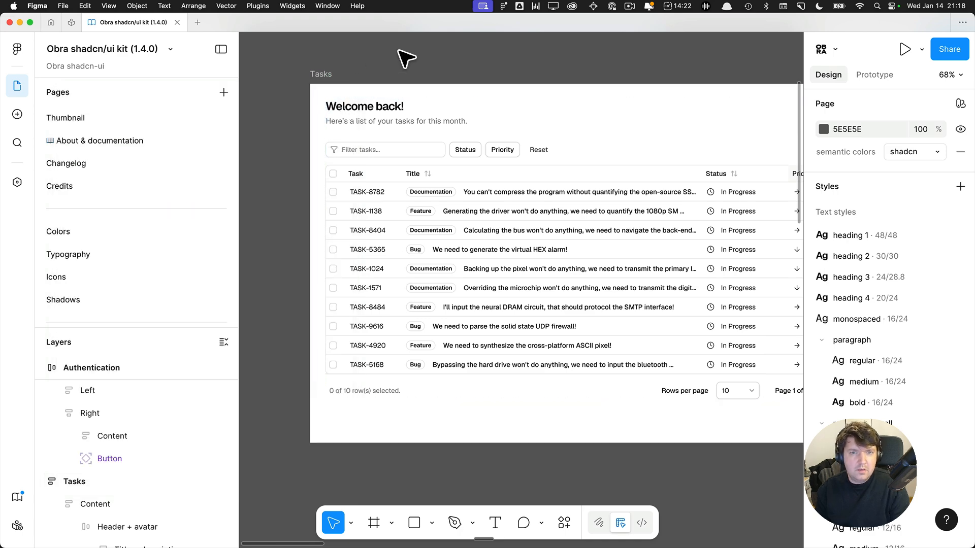
pyautogui.scroll(-3, 389, 63)
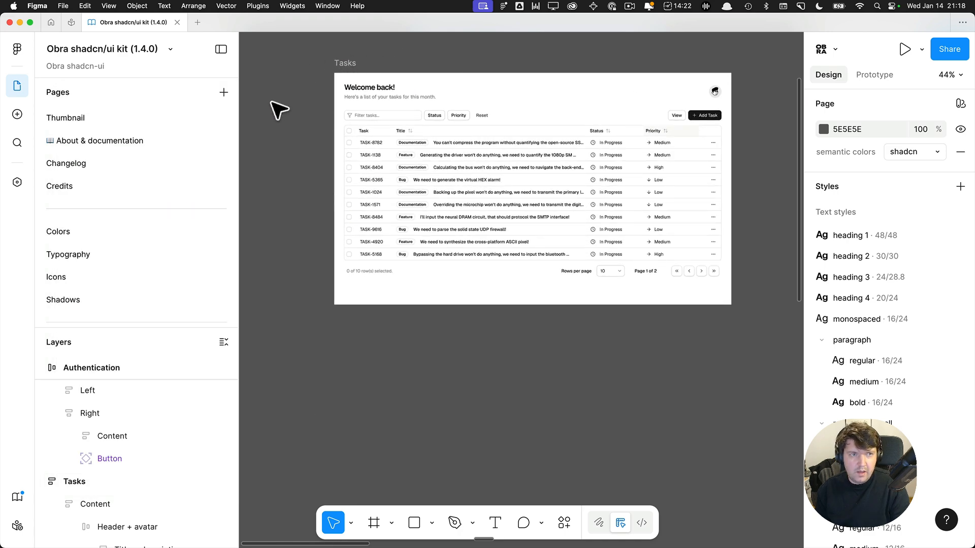